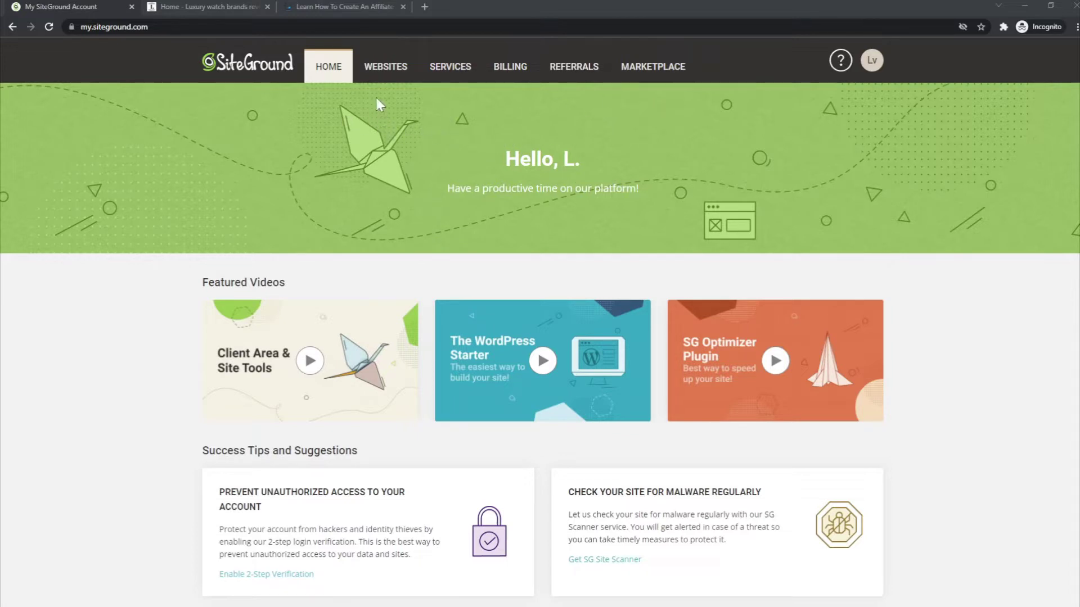
- Open the Websites list and go to the tutorials4wp.com details page
left_click(386, 77)
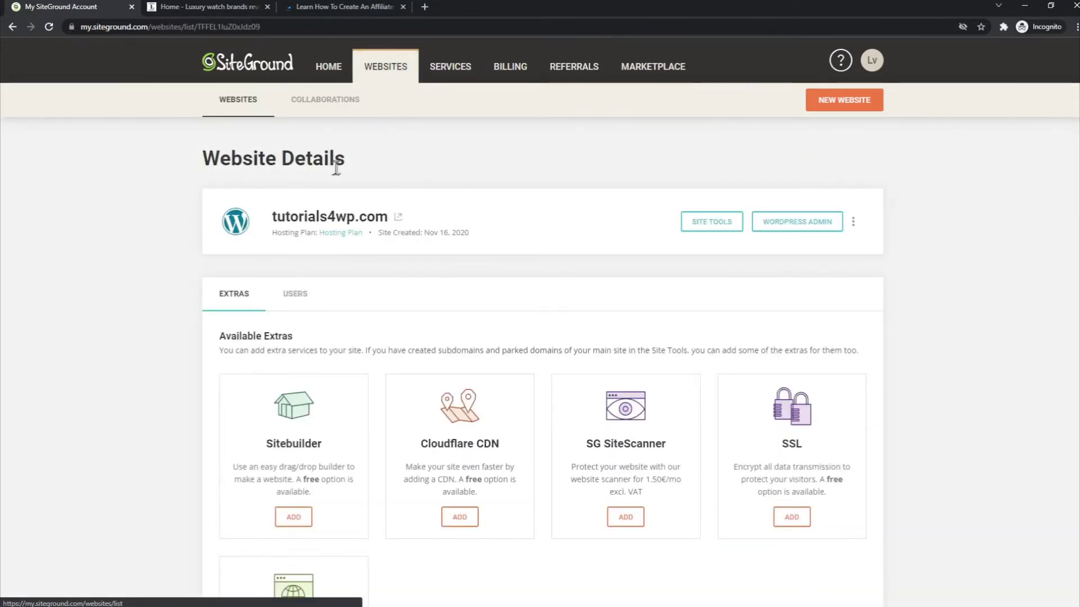
left_click(711, 221)
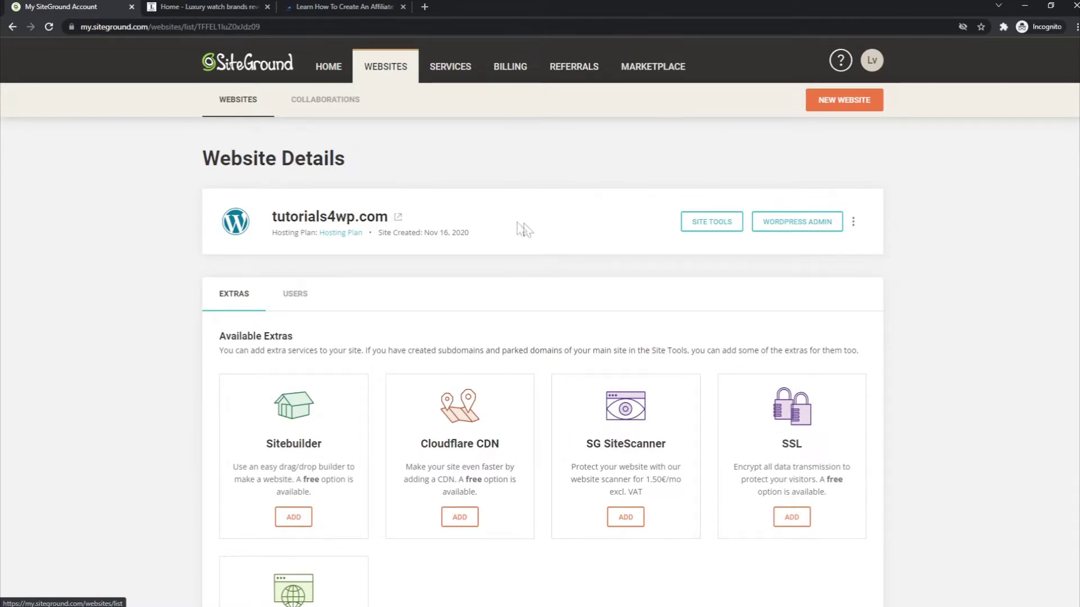
- Open Site Tools for tutorials4wp.com, accept cookies, and go to WordPress > Staging
left_click(724, 226)
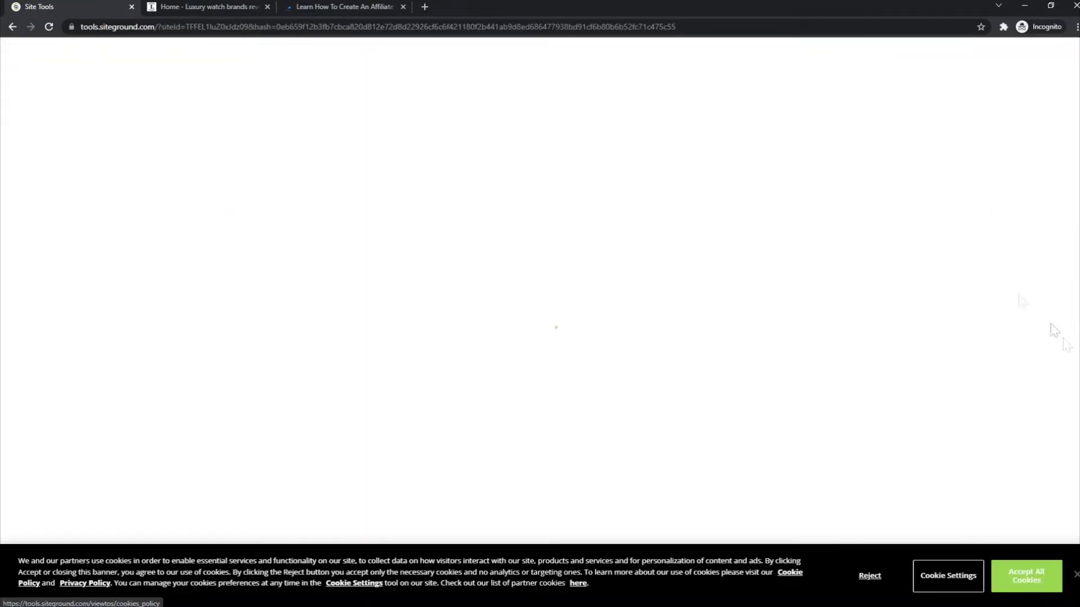
left_click(1015, 579)
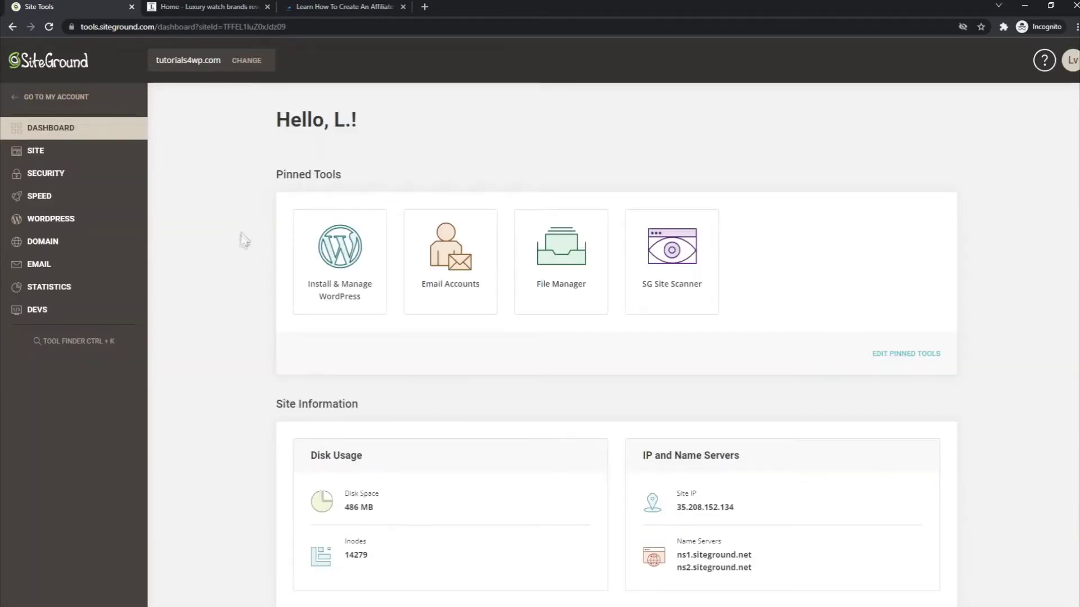
left_click(82, 231)
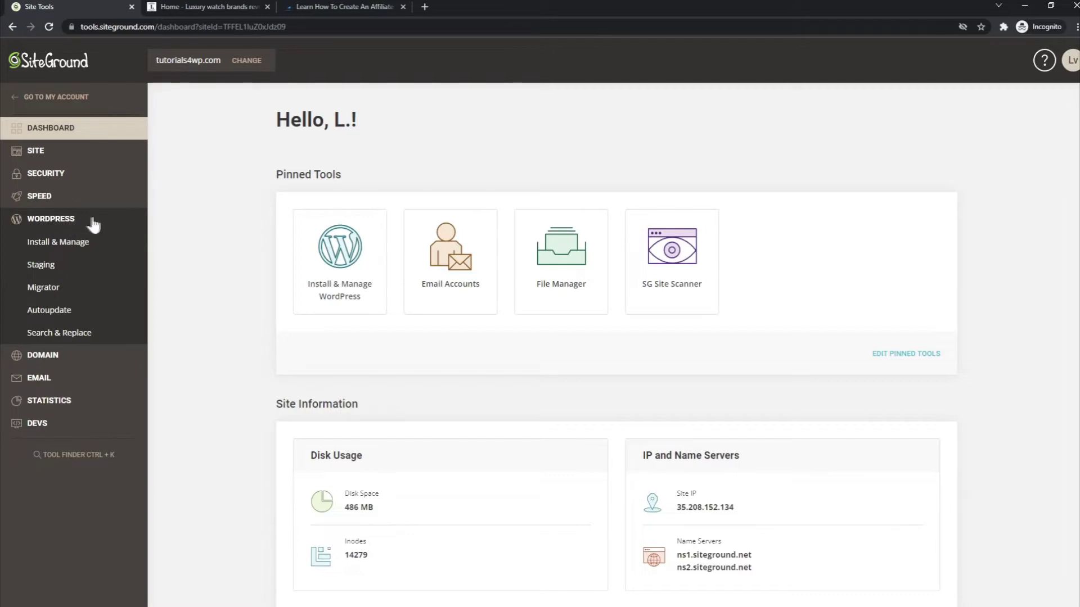
left_click(53, 272)
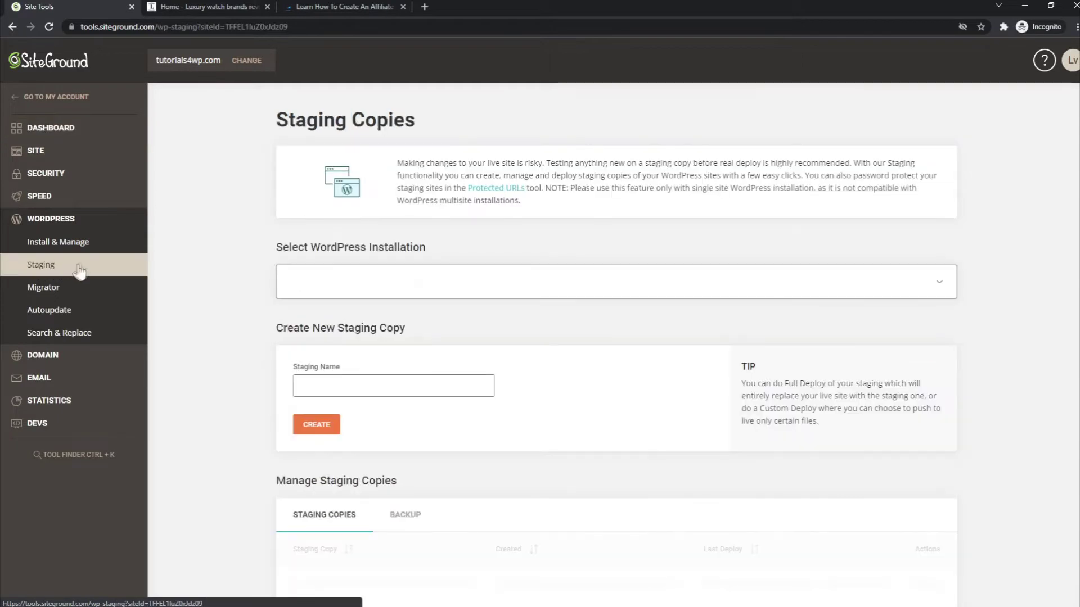
scroll(201, 245, "down", 3)
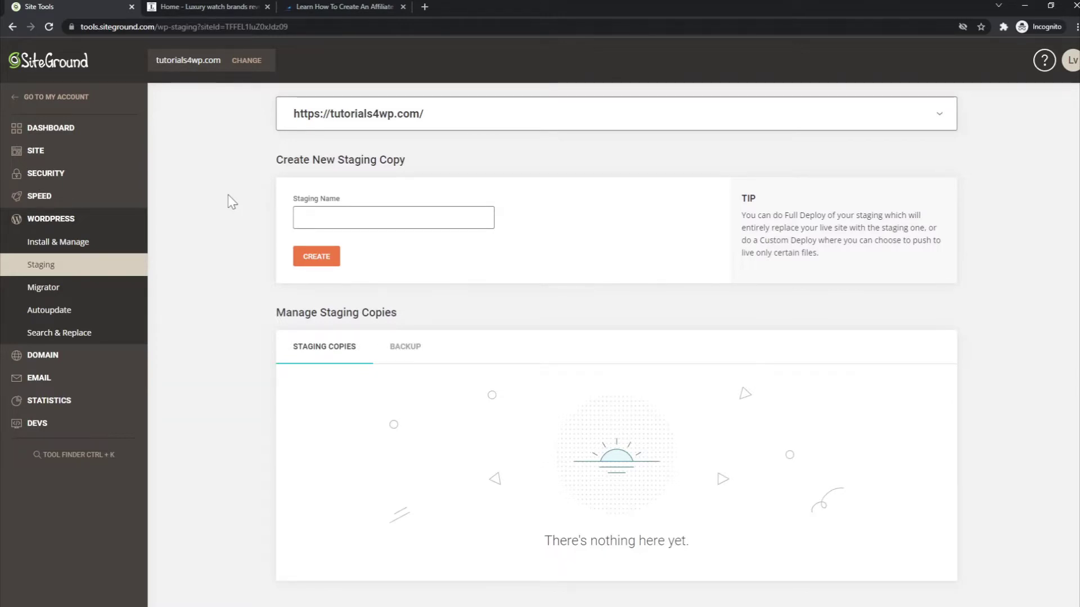
left_click_drag(444, 113, 297, 130)
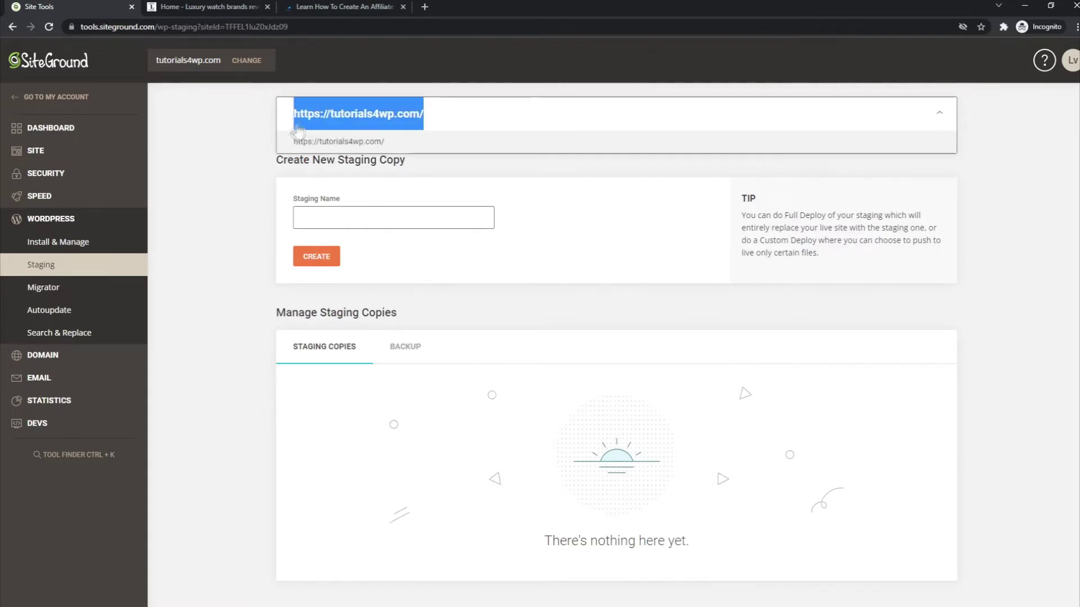
left_click(236, 8)
- Scroll through the live tutorials4wp.com homepage and the websitelearninglab.com course site
scroll(323, 200, "down", 12)
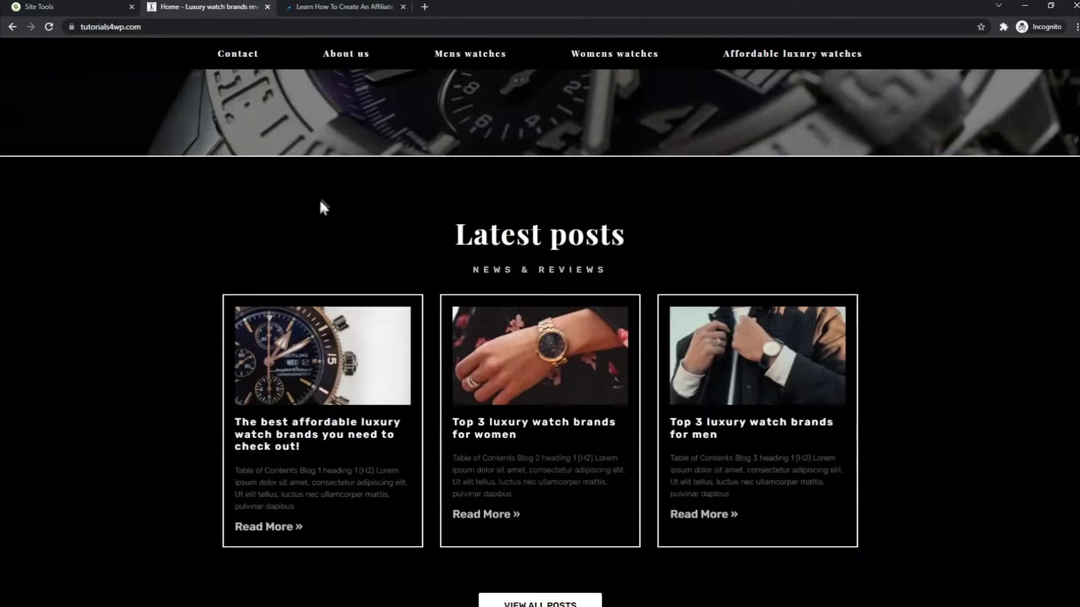
scroll(325, 218, "down", 5)
scroll(328, 243, "up", 8)
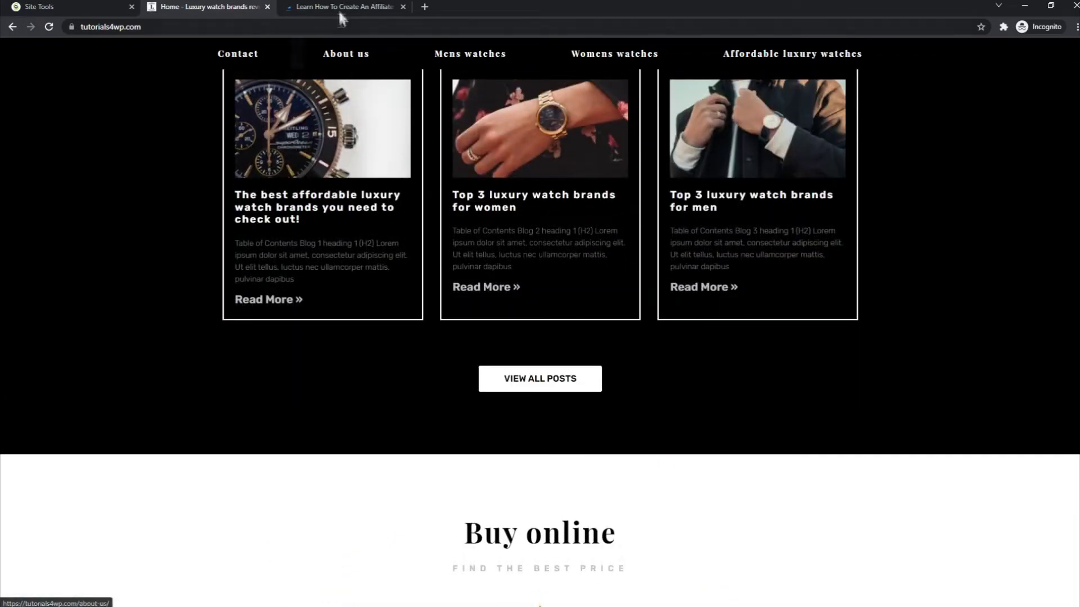
left_click(343, 6)
scroll(444, 233, "down", 7)
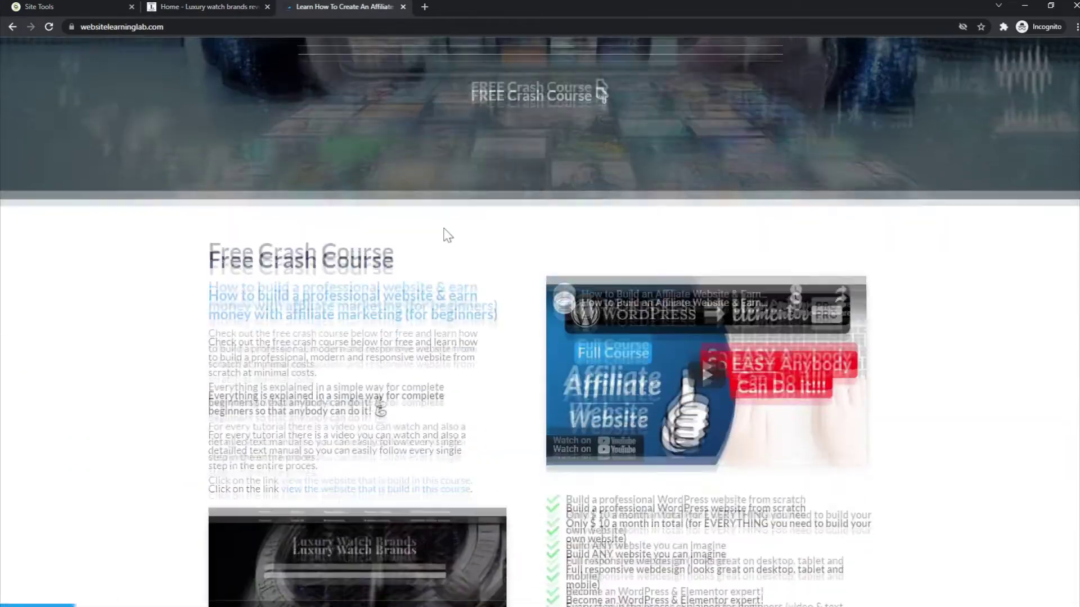
scroll(446, 236, "down", 12)
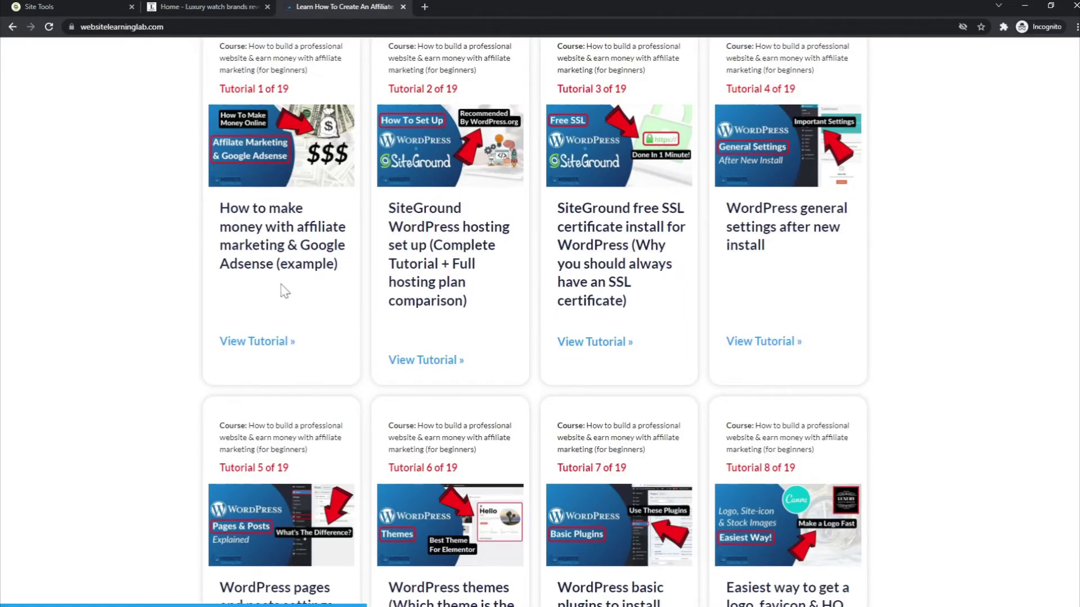
scroll(290, 291, "down", 2)
scroll(291, 291, "down", 3)
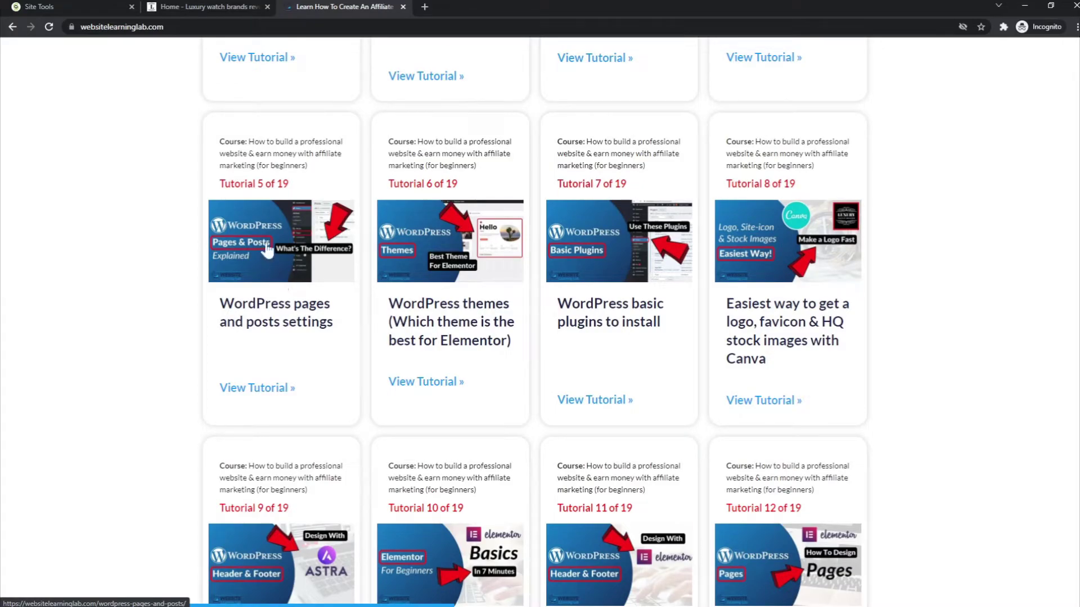
scroll(326, 292, "down", 4)
scroll(383, 315, "up", 5)
scroll(388, 313, "up", 6)
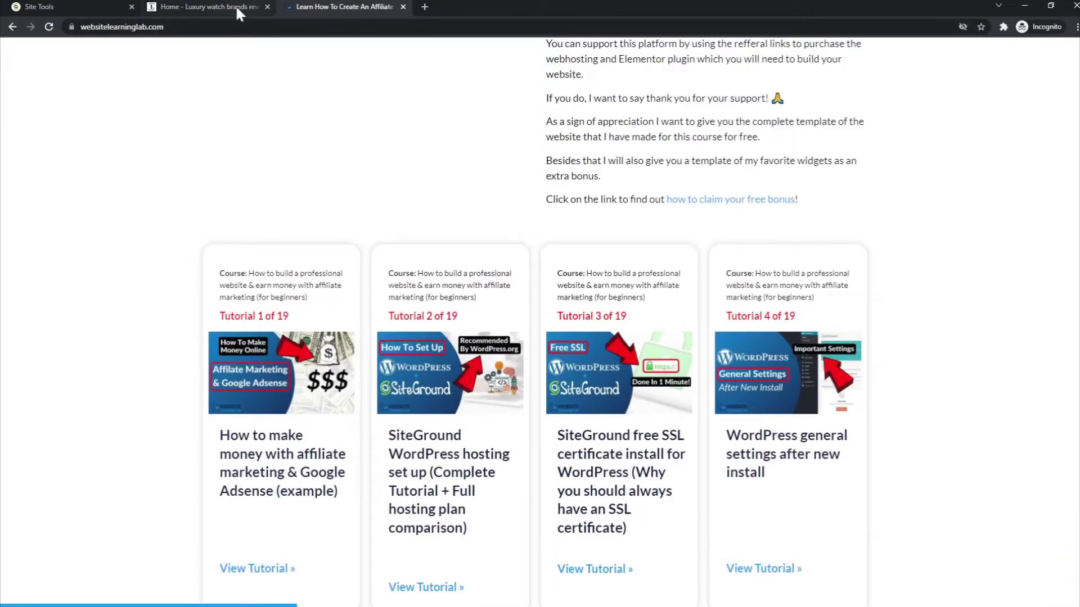
- Revisit the live tutorials4wp.com homepage, then return to the Site Tools staging page
left_click(236, 9)
scroll(331, 174, "up", 4)
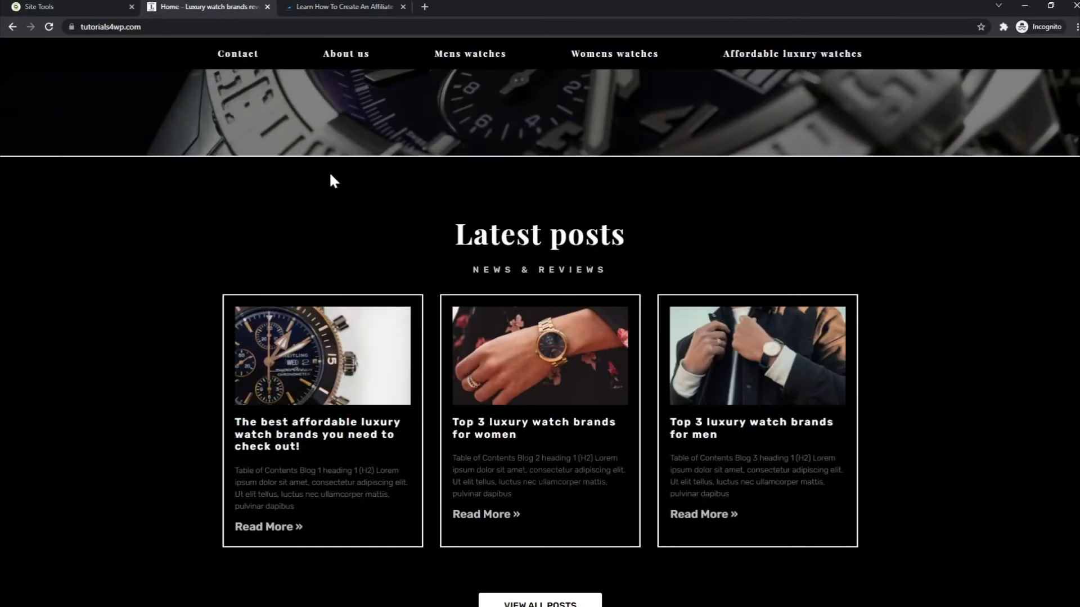
scroll(332, 182, "up", 5)
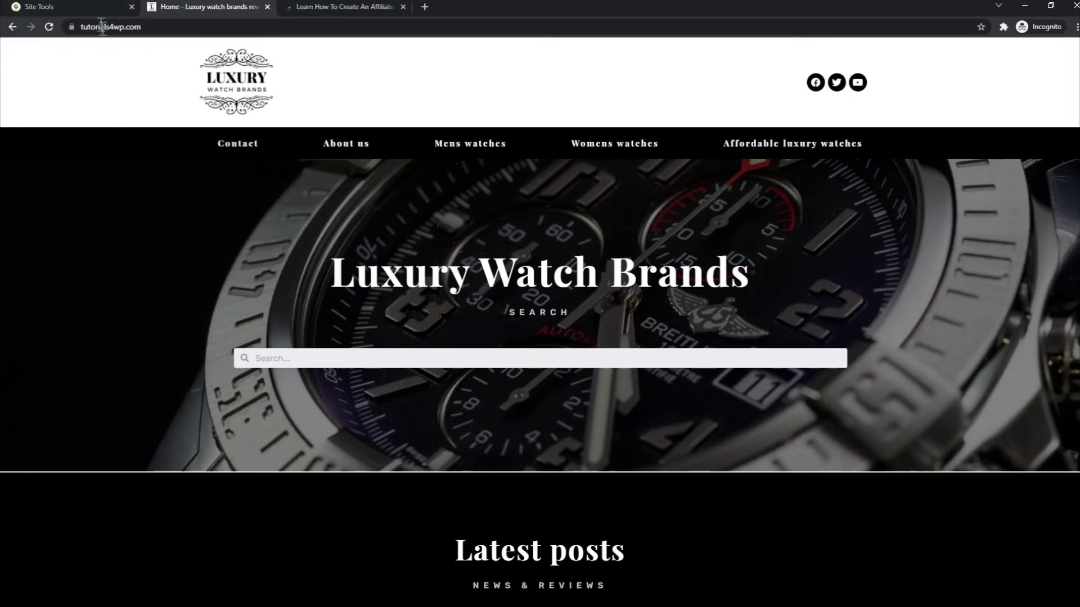
left_click(89, 6)
left_click(245, 16)
left_click(80, 6)
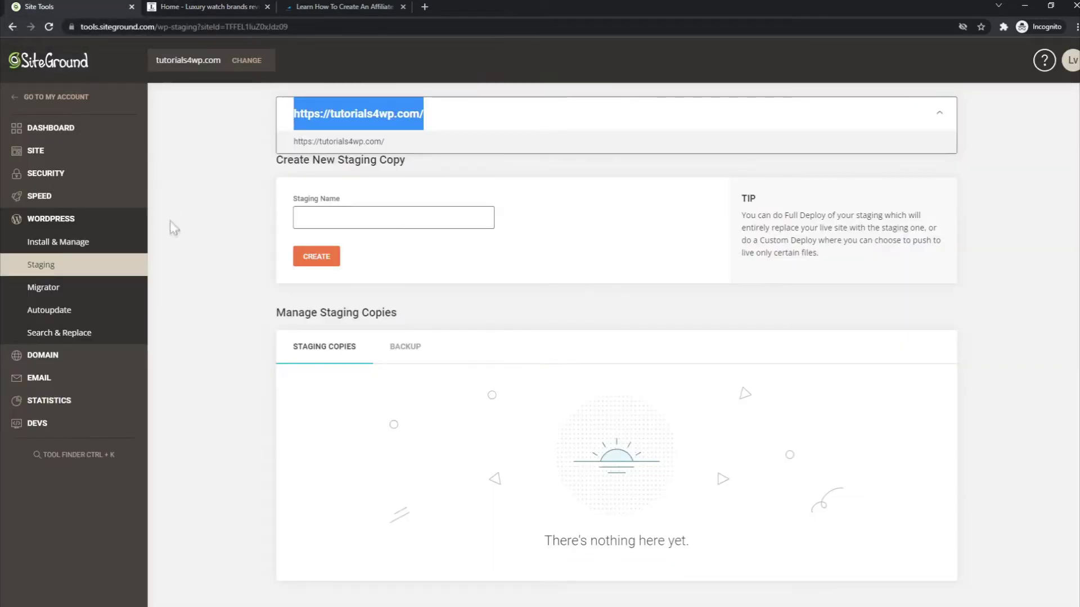
- Keep tutorials4wp.com selected, name the staging copy 'Staging website' and submit its creation
left_click(185, 239)
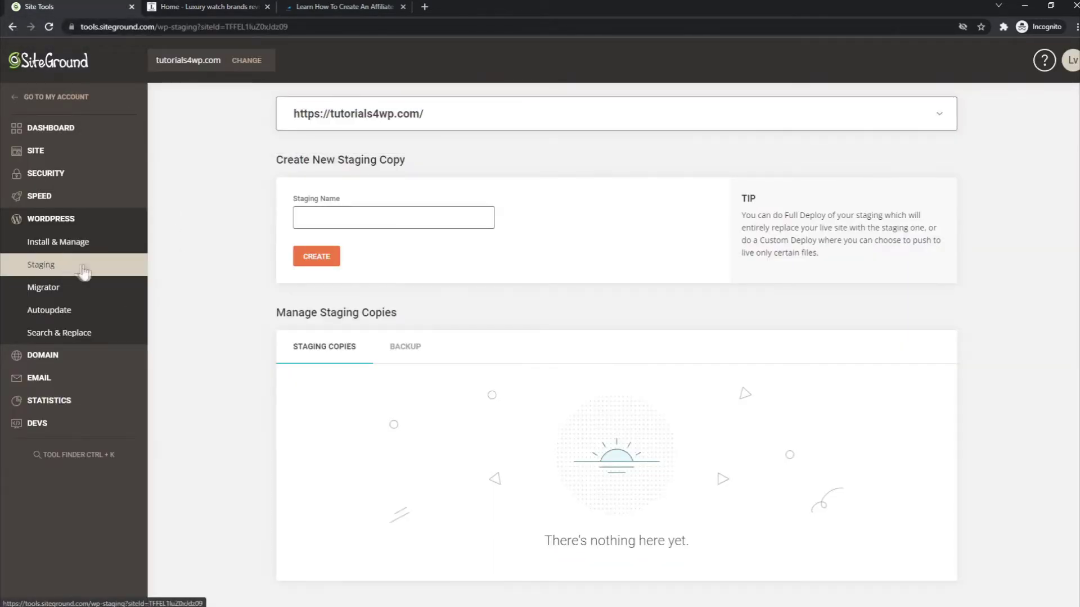
left_click(333, 222)
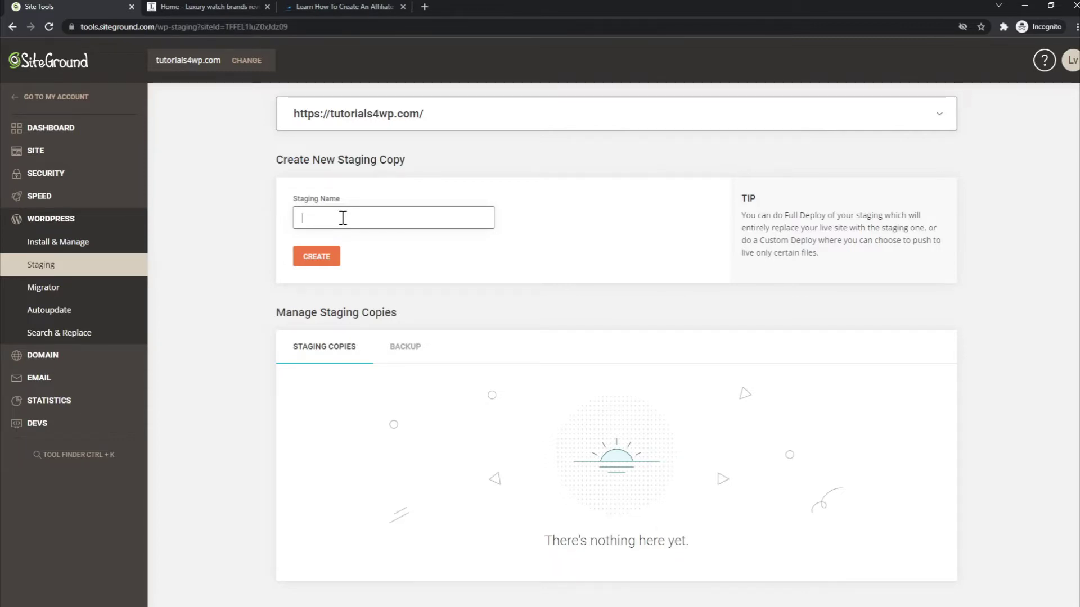
type("Sta")
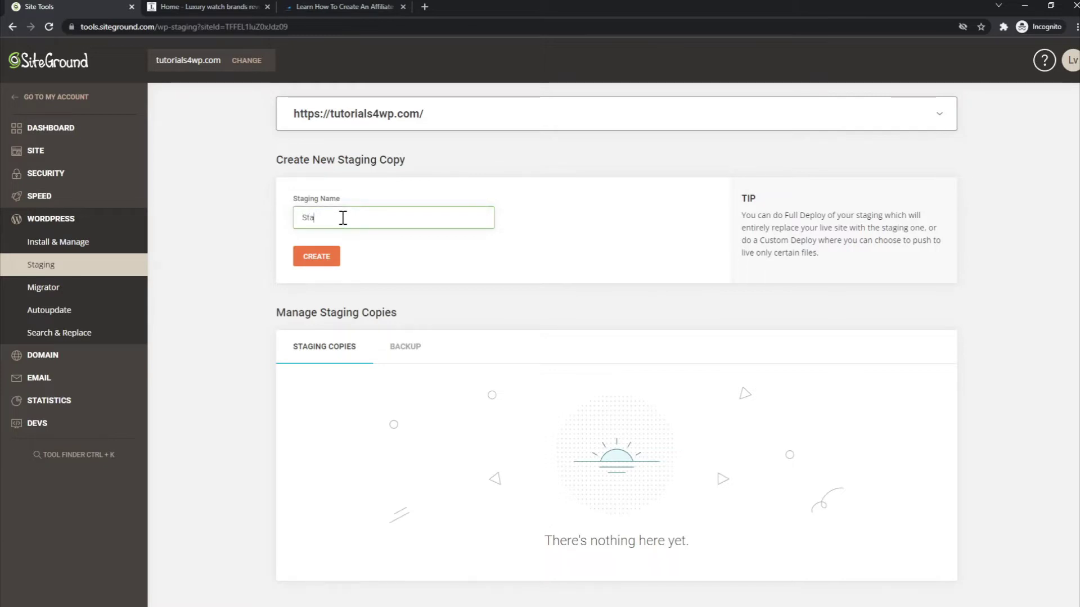
type("ging websi")
left_click(321, 268)
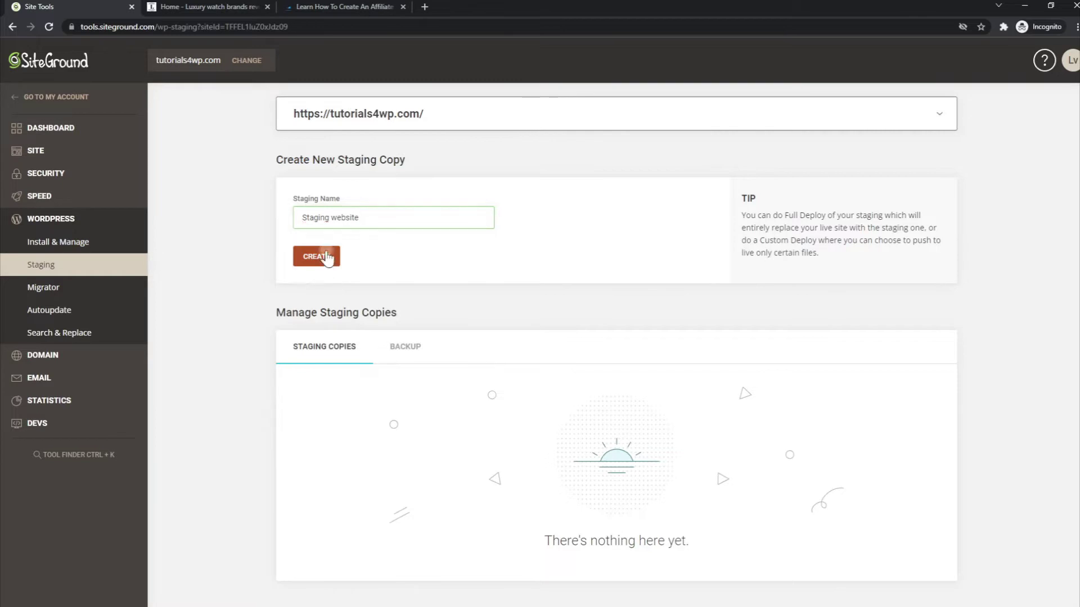
left_click(326, 268)
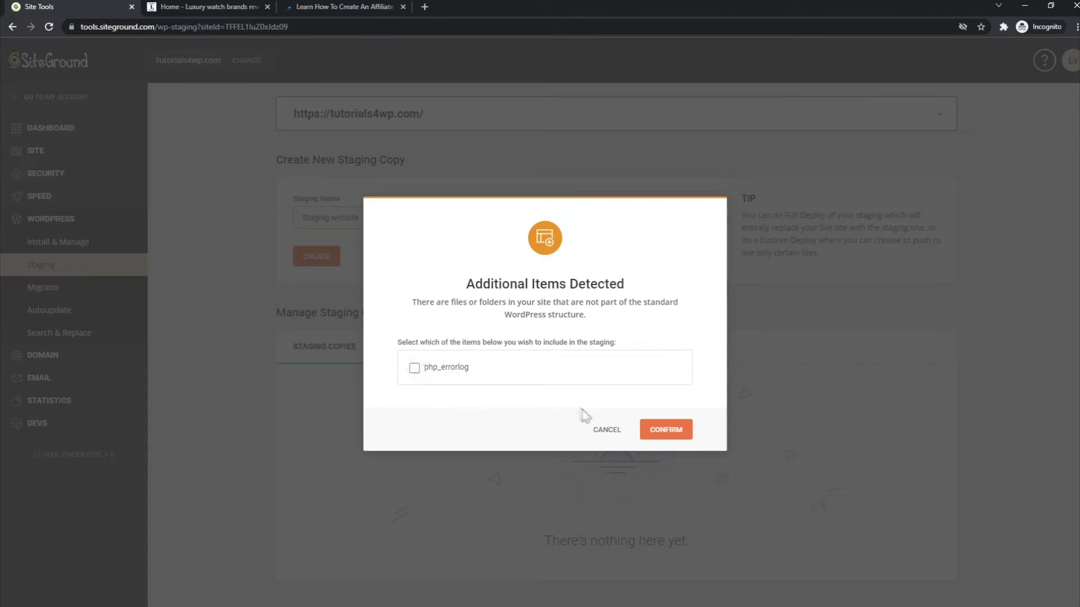
- Confirm the staging copy without including php_errorlog
left_click(673, 441)
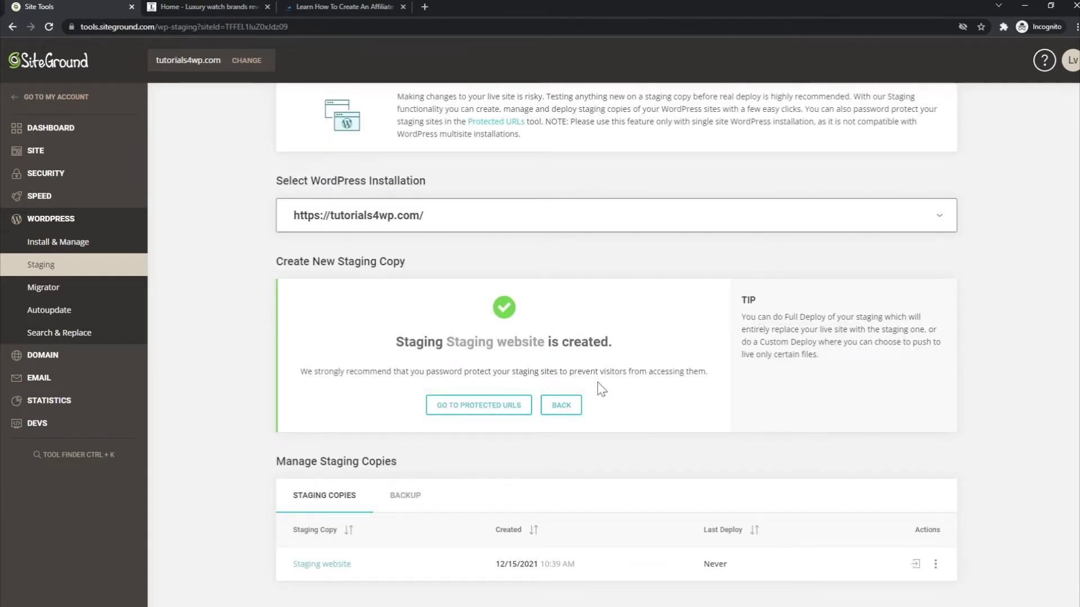
- Review the creation message's password-protection advice, then go to Protected URLs for staging6.tutorials4wp.com
left_click_drag(395, 345, 485, 350)
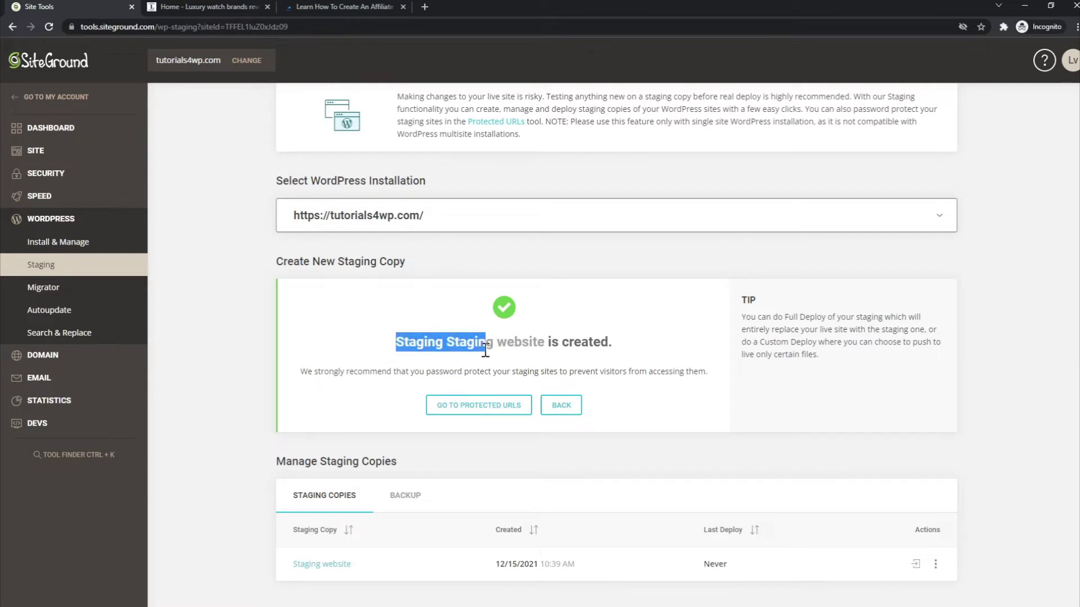
scroll(481, 353, "up", 1)
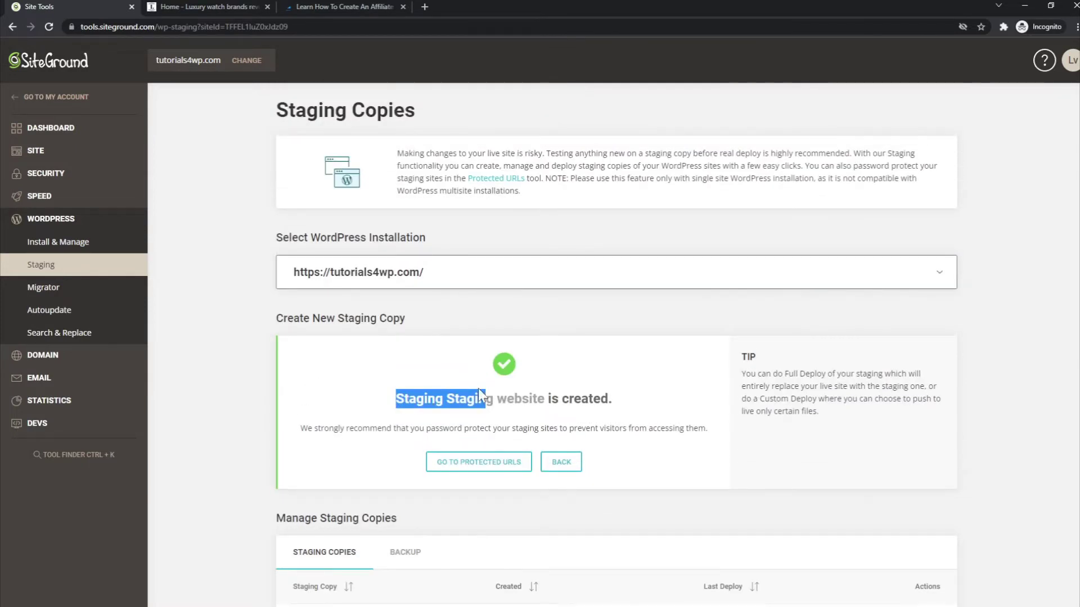
left_click_drag(546, 399, 452, 400)
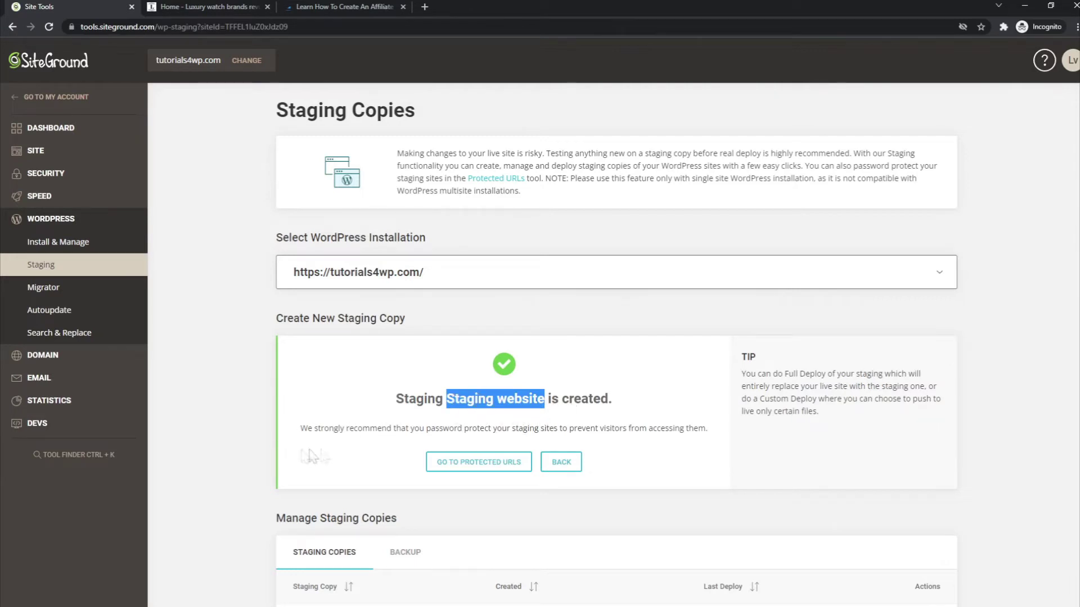
scroll(340, 451, "down", 1)
left_click_drag(307, 373, 697, 371)
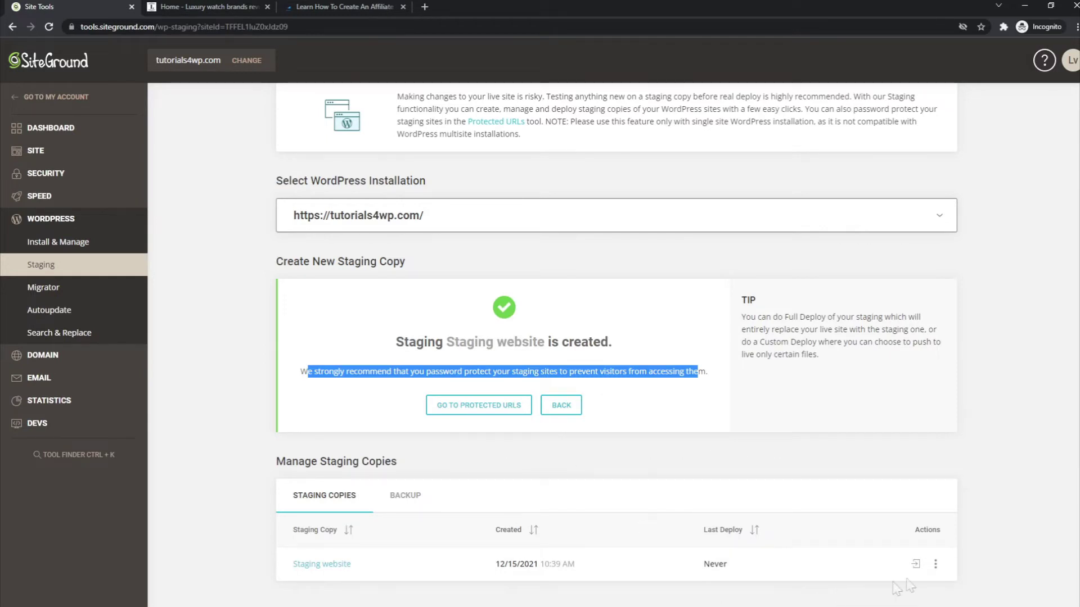
left_click(479, 410)
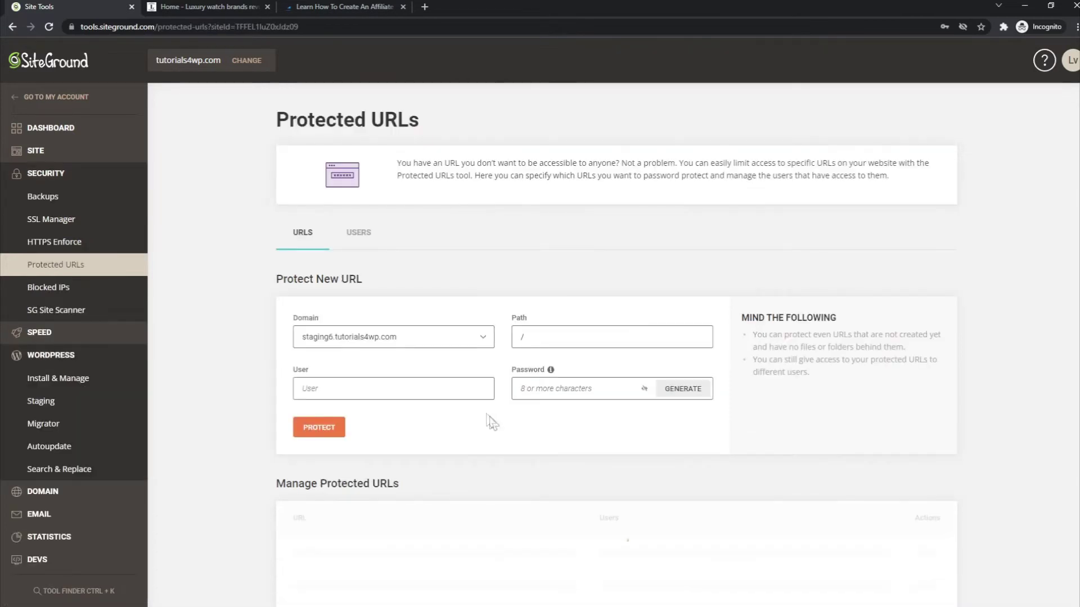
- Look over the Protected URLs username field, leaving it empty, then return to the Staging Copies list
scroll(535, 441, "down", 2)
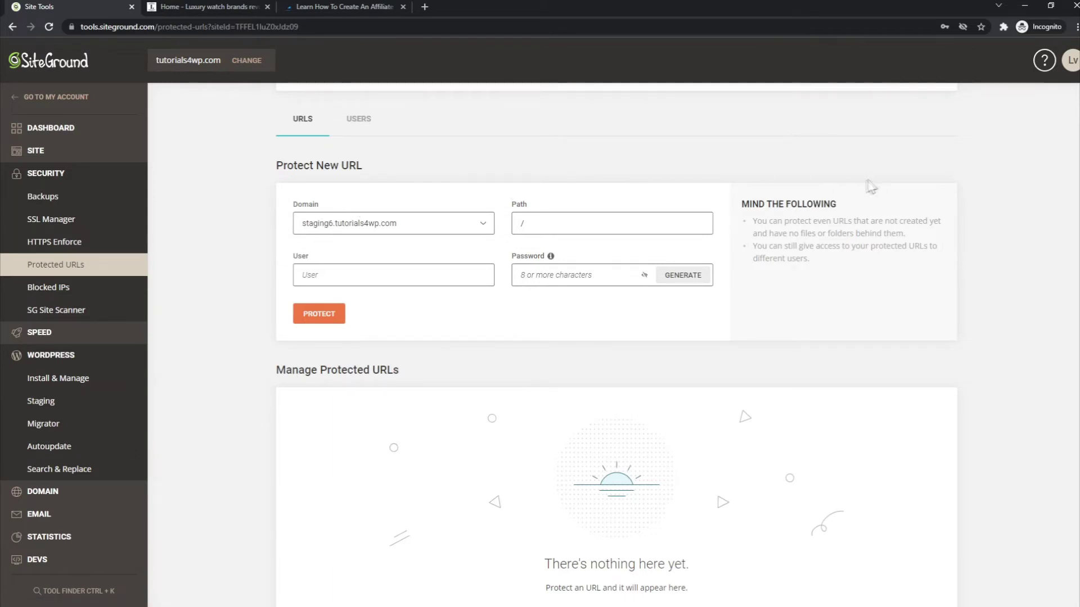
left_click(323, 275)
left_click(372, 325)
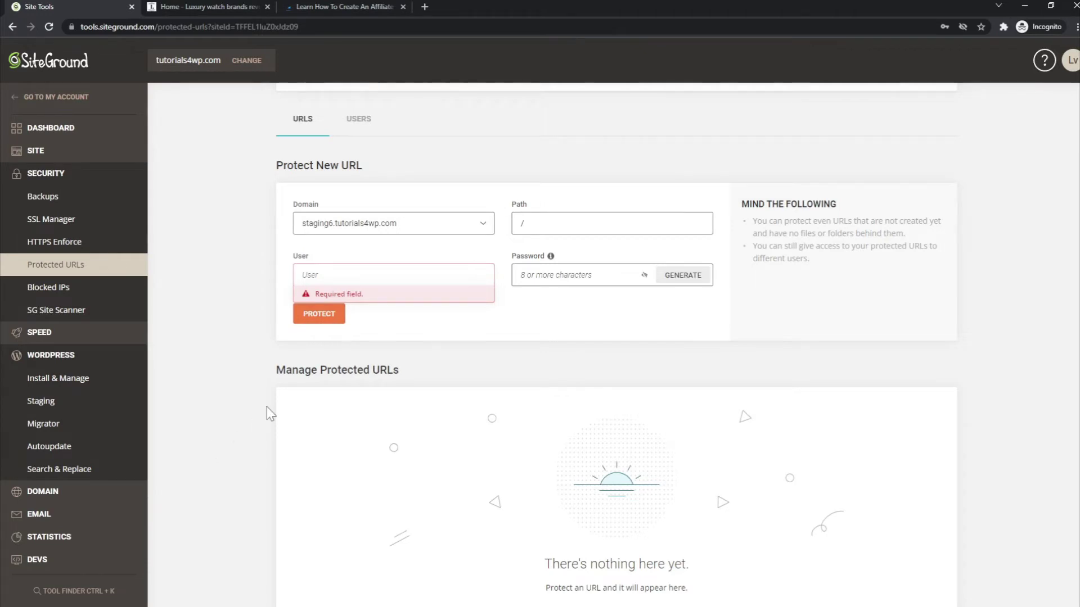
left_click(41, 405)
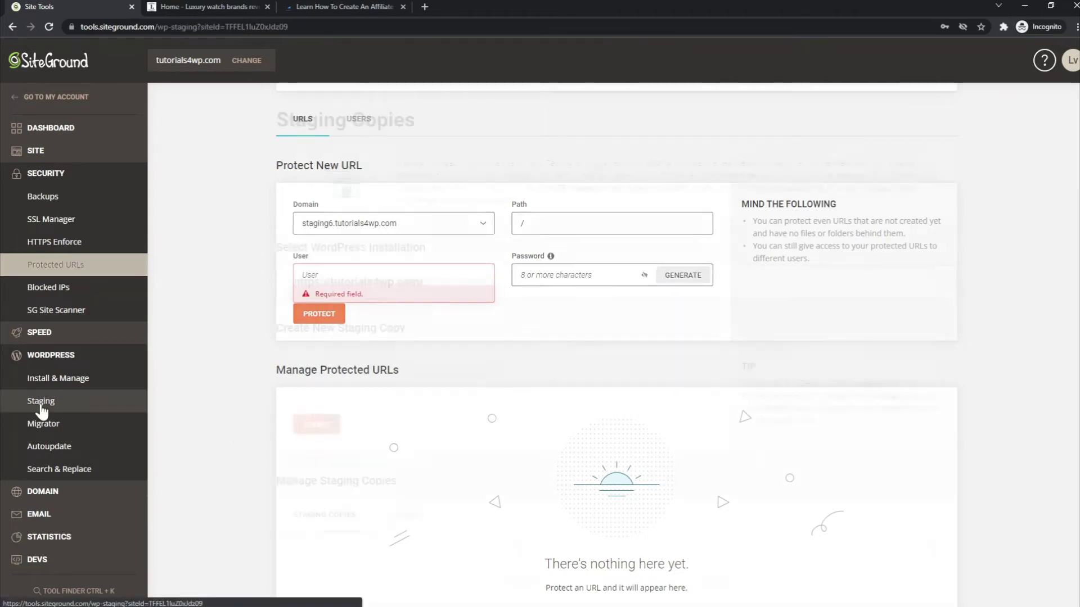
scroll(380, 412, "down", 1)
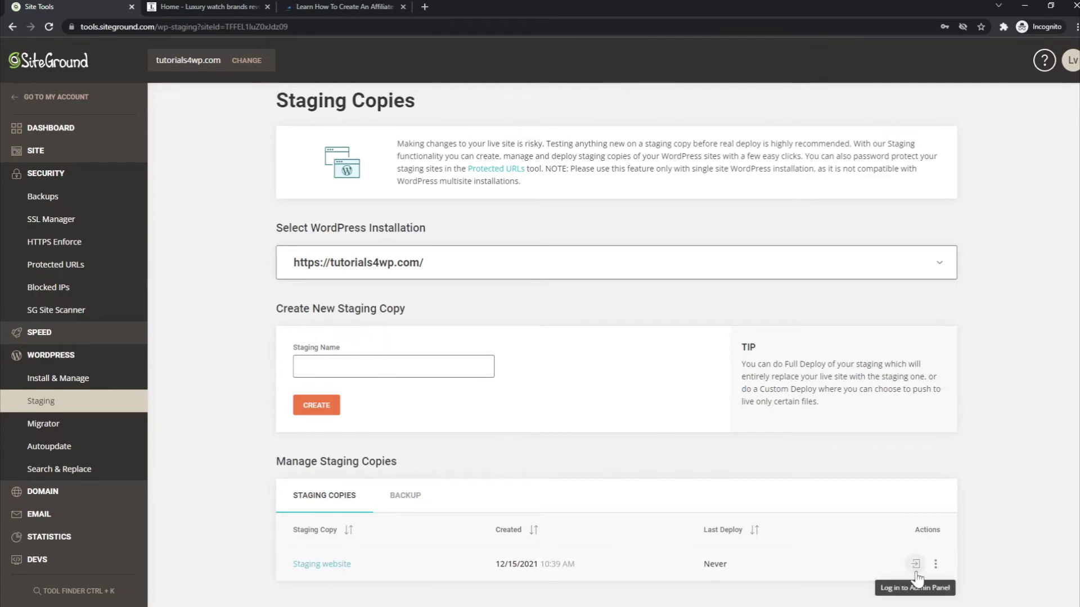
- Visit Install & Manage, return to Staging, and launch the admin login for 'Staging website'
left_click(87, 379)
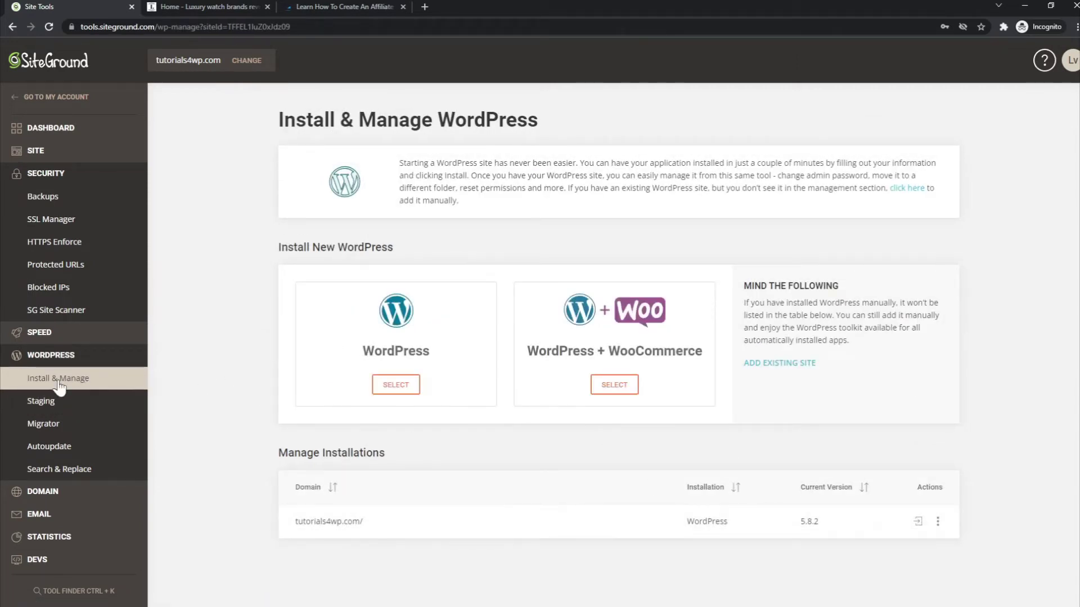
left_click(45, 401)
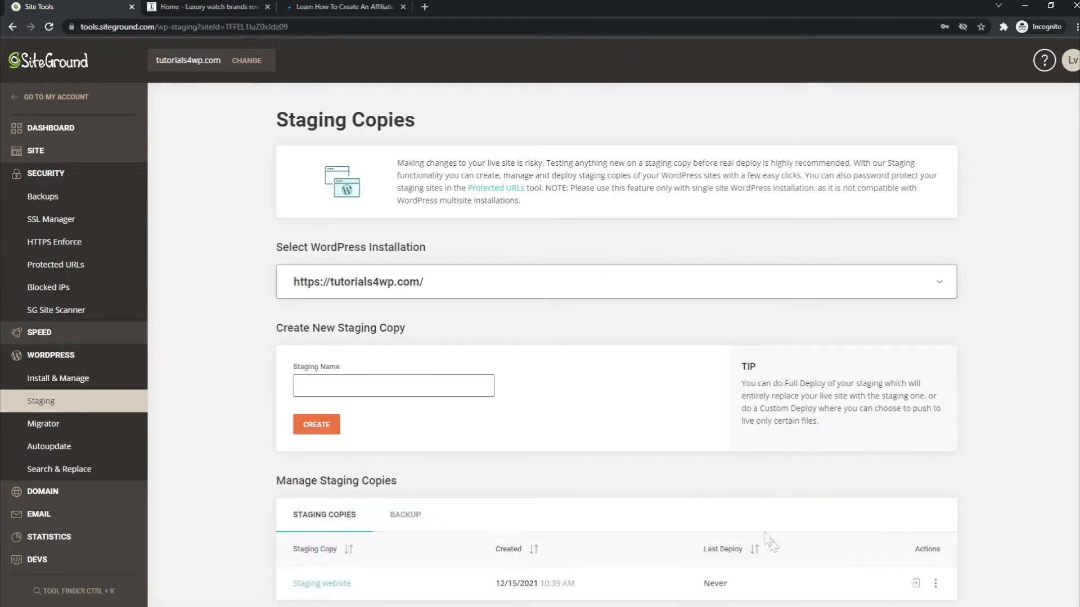
left_click(916, 585)
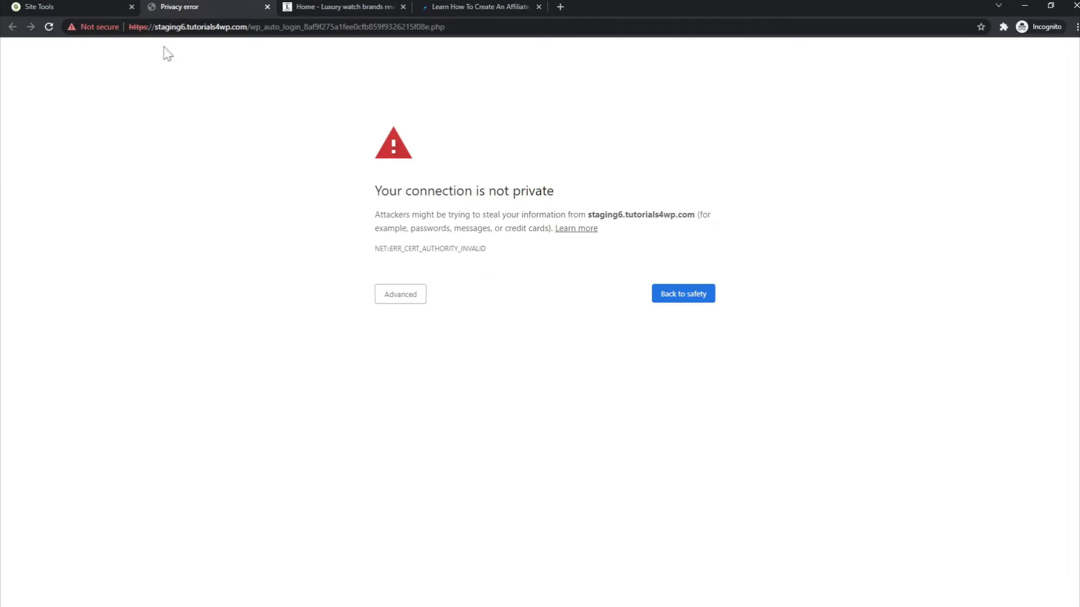
- Leave the staging6 privacy-error tab and return to the Site Tools tab
left_click(86, 6)
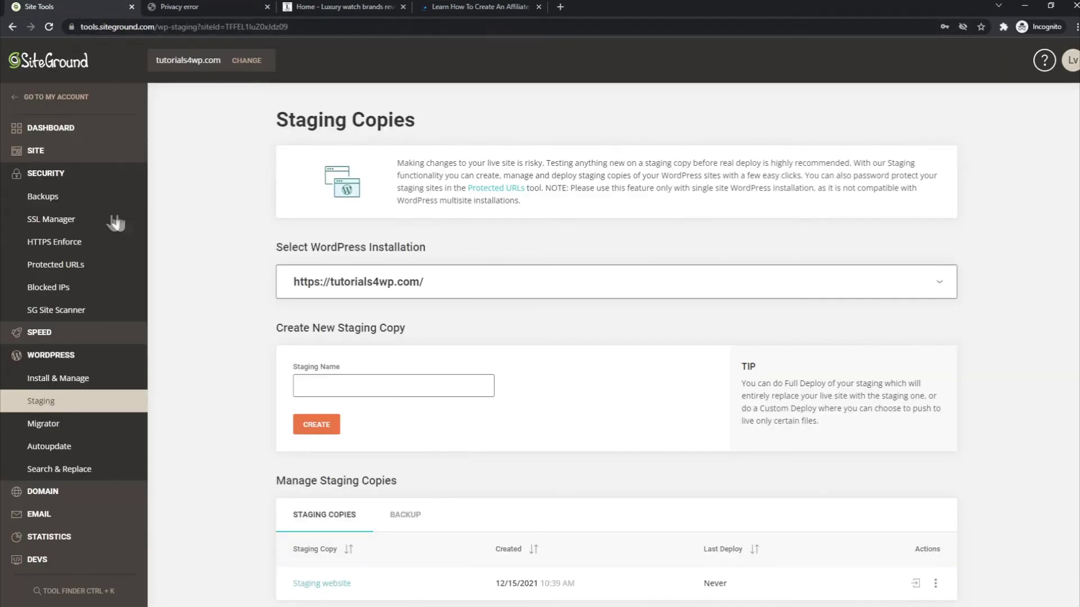
- In SSL Manager, delete the test.tutorials4wp.com Let's Encrypt certificate and confirm
left_click(58, 221)
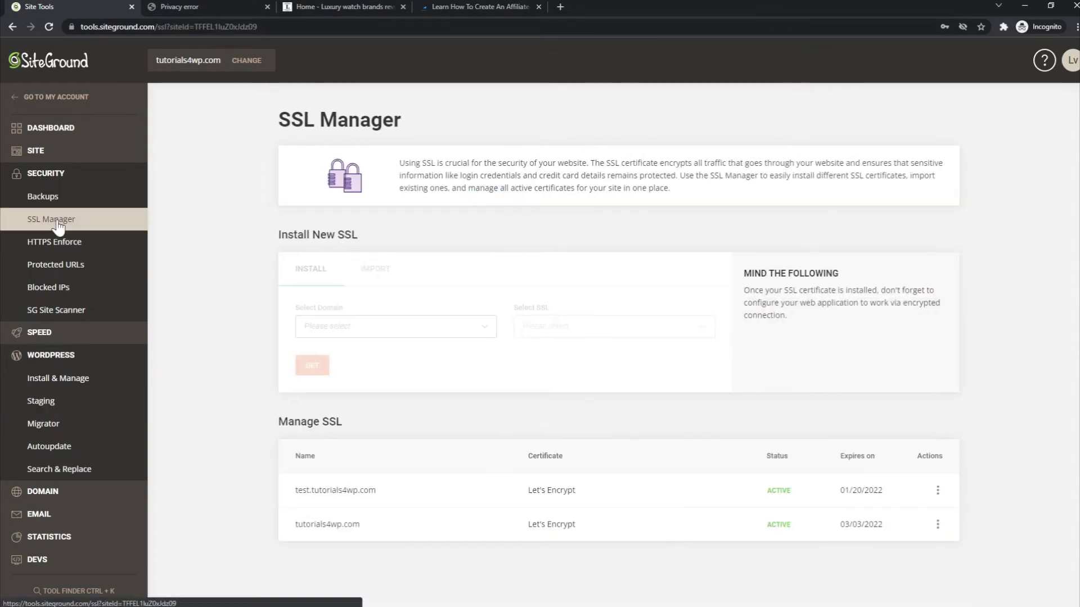
left_click(427, 326)
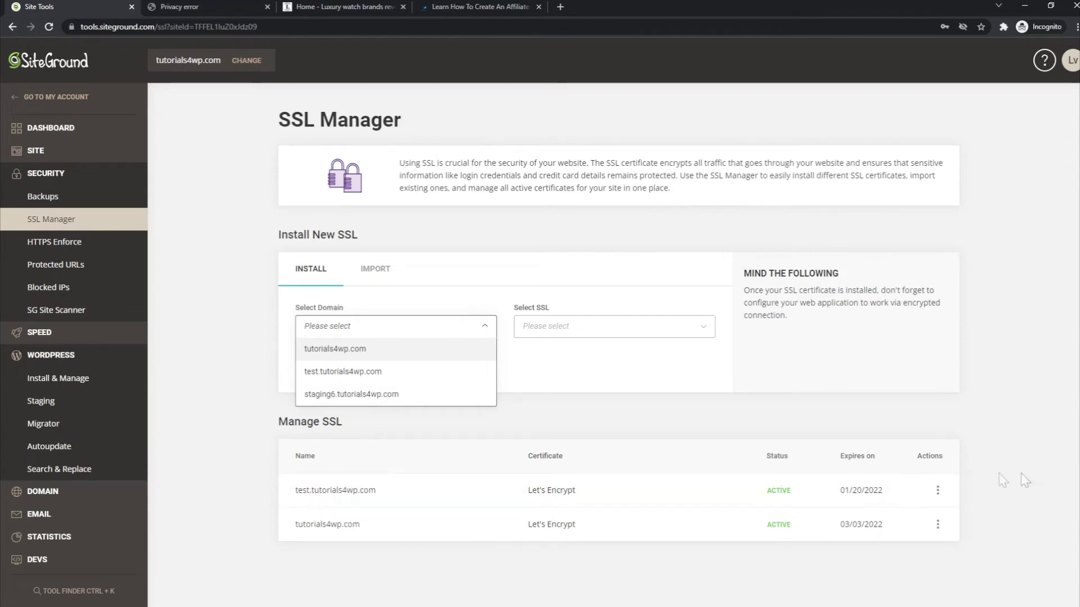
left_click(938, 492)
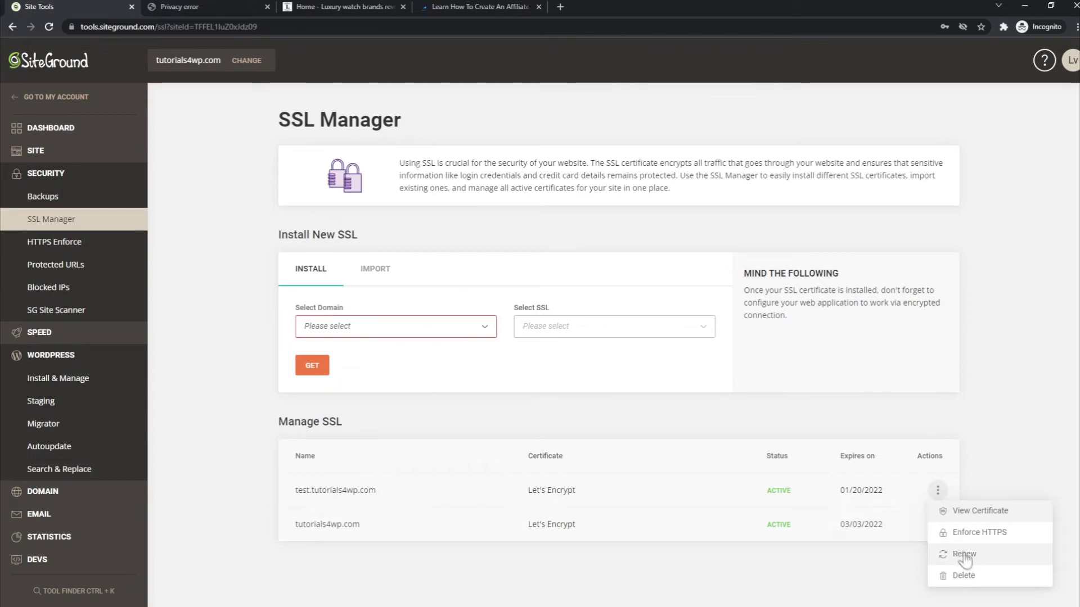
left_click(974, 583)
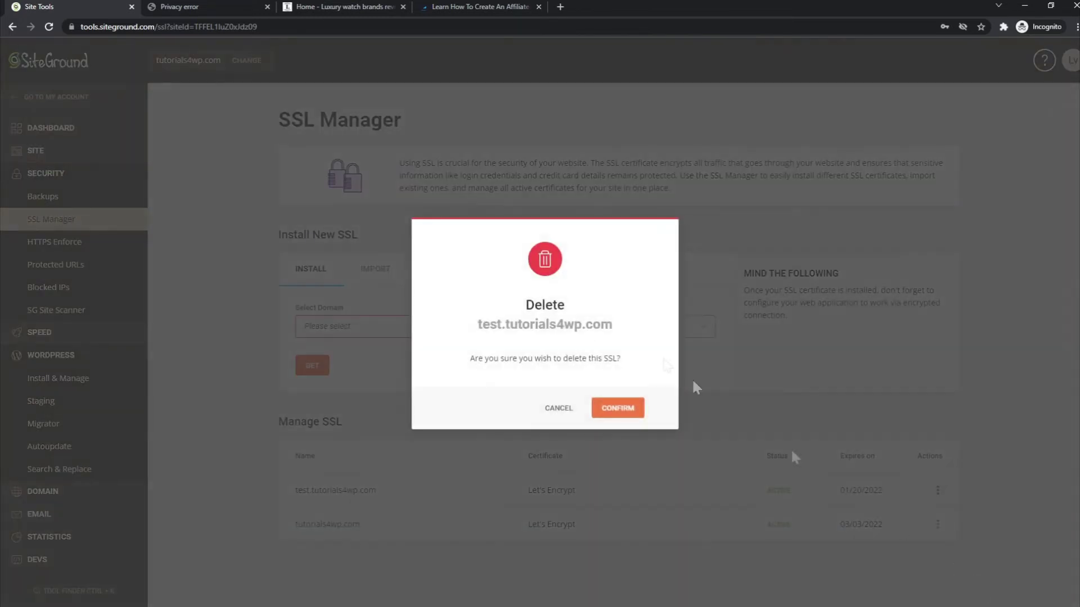
left_click(624, 411)
left_click(336, 335)
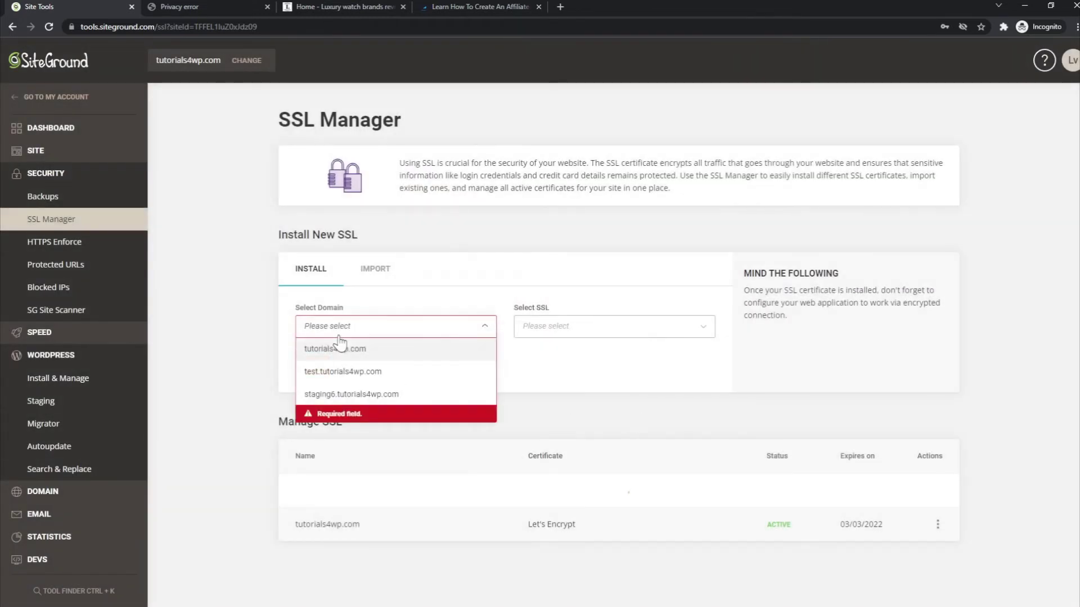
left_click(230, 329)
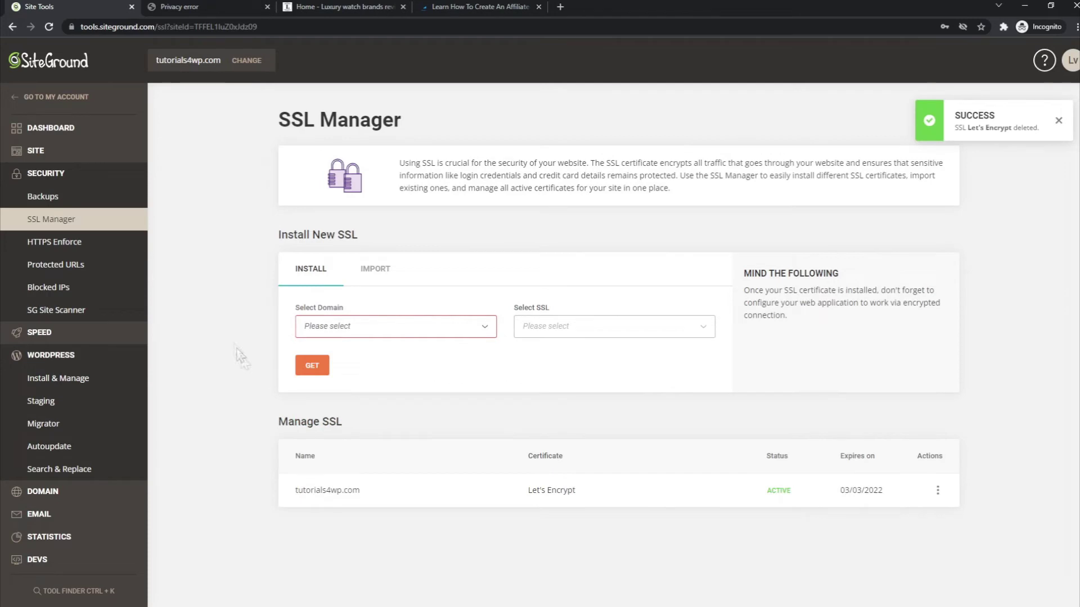
- Choose staging6.tutorials4wp.com for a Let's Encrypt certificate, then return to the privacy-error tab
left_click(365, 332)
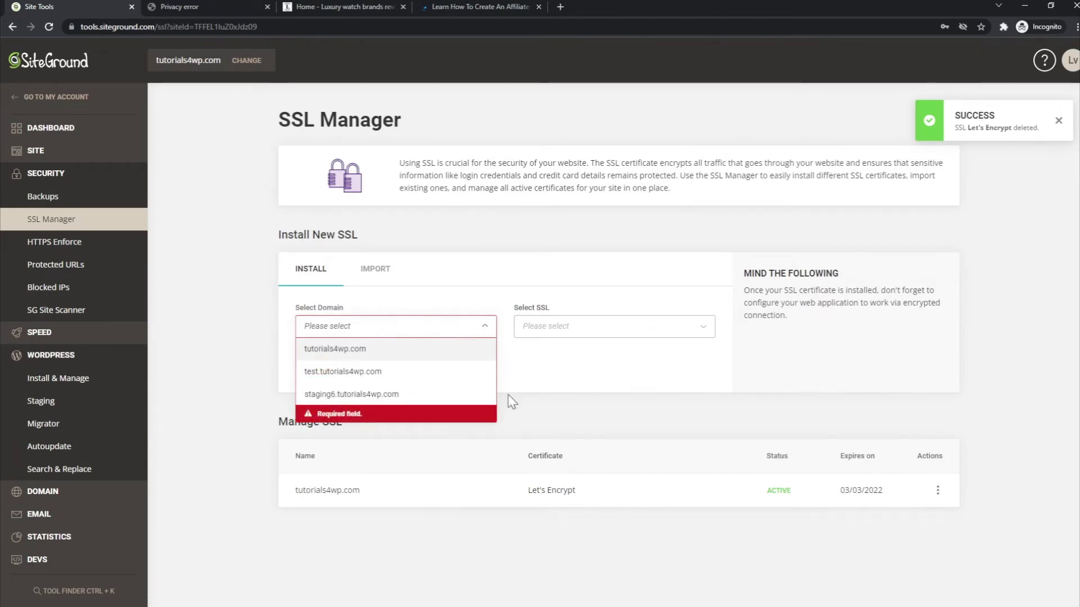
left_click(323, 395)
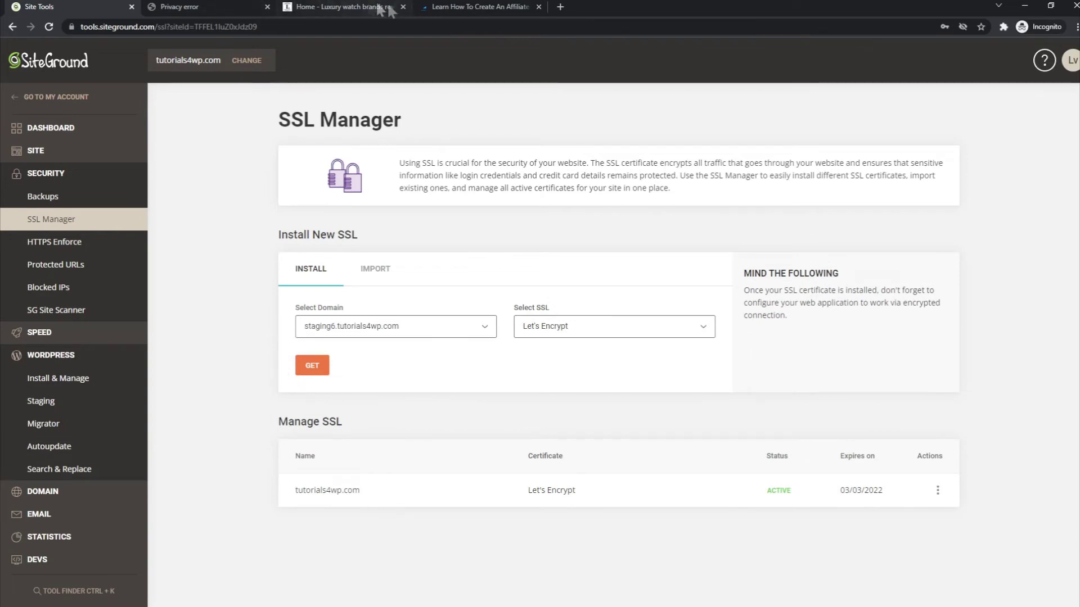
left_click(171, 7)
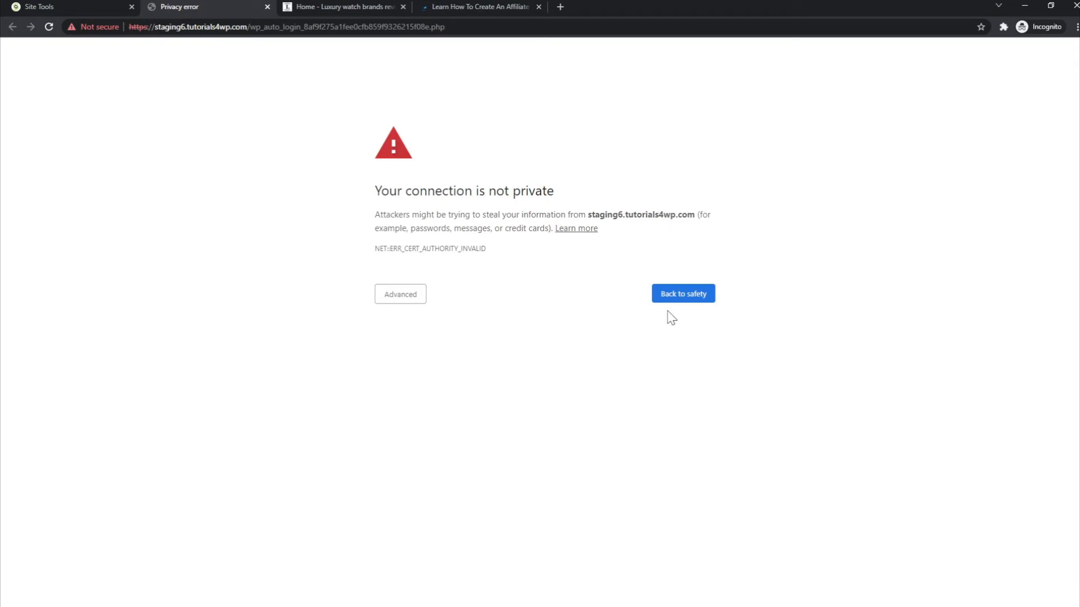
- Proceed past the privacy warning to load the staging6.tutorials4wp.com WordPress Dashboard
left_click(400, 301)
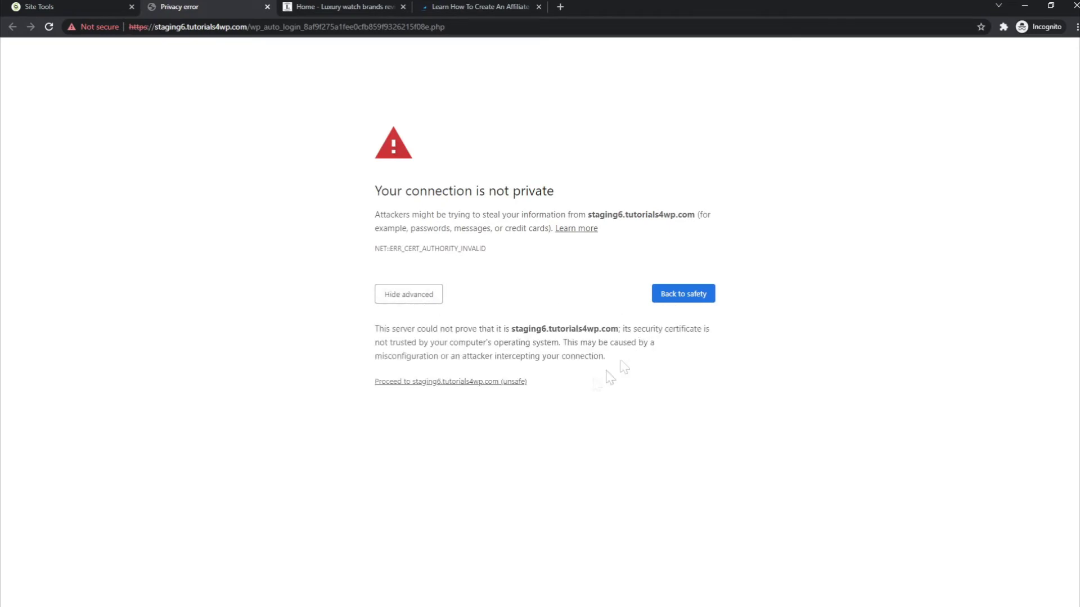
left_click(490, 384)
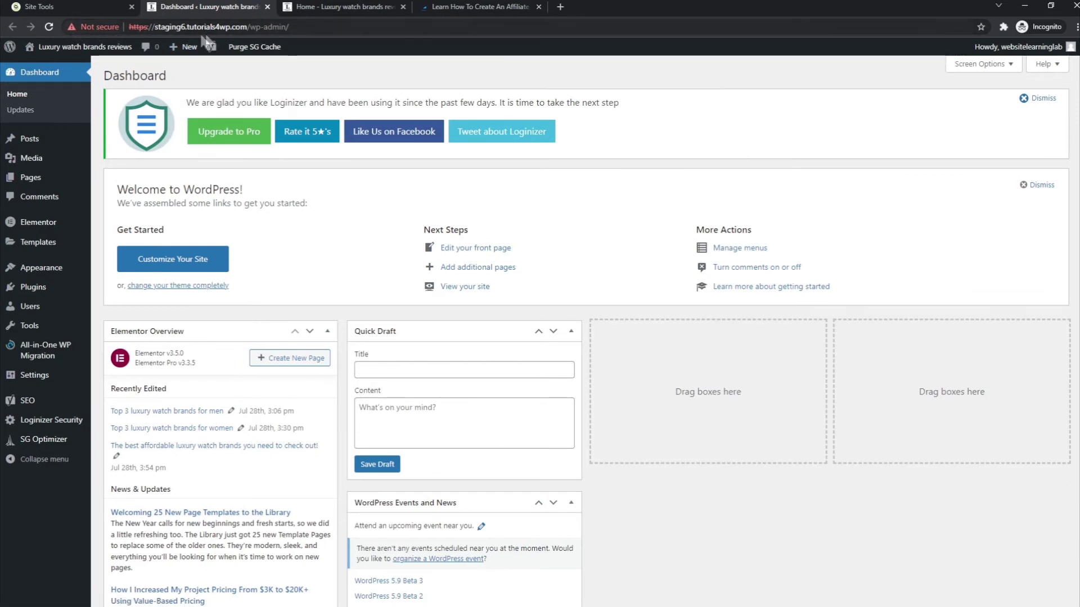
left_click(166, 25)
left_click(151, 27)
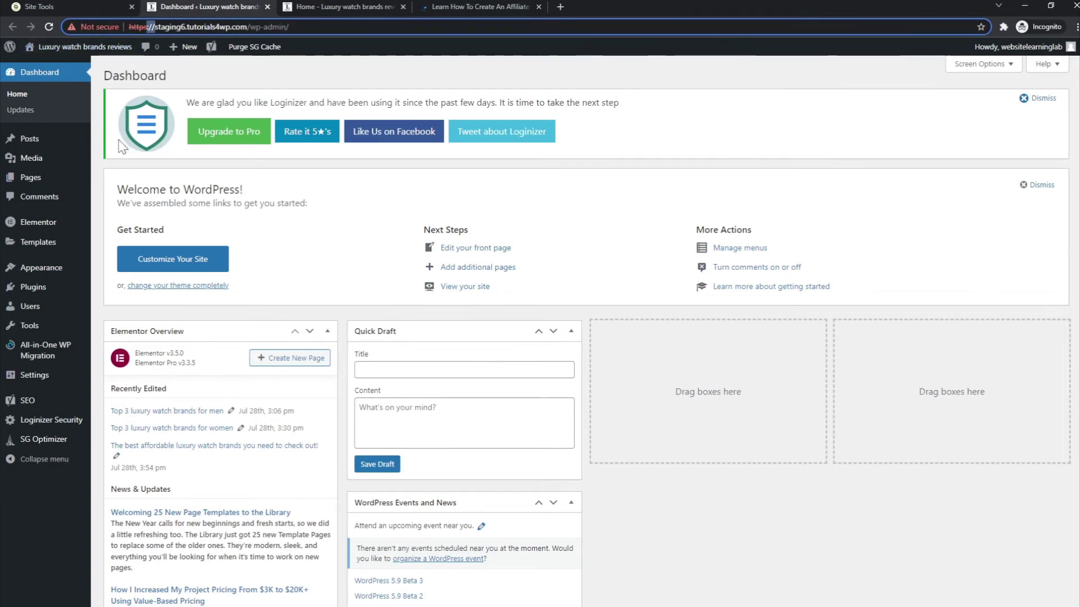
scroll(270, 309, "down", 4)
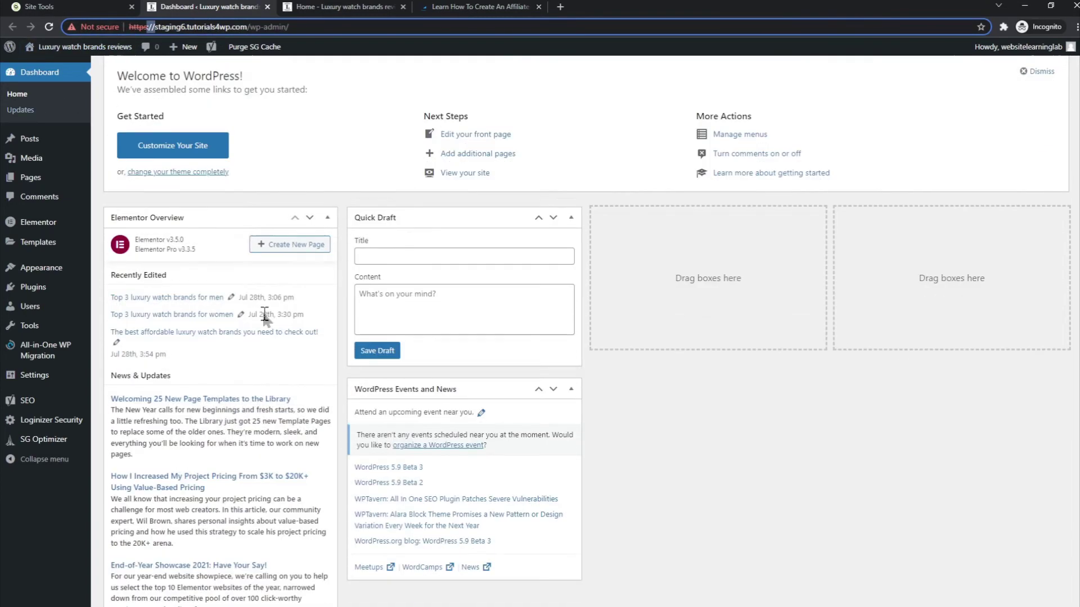
scroll(121, 107, "up", 4)
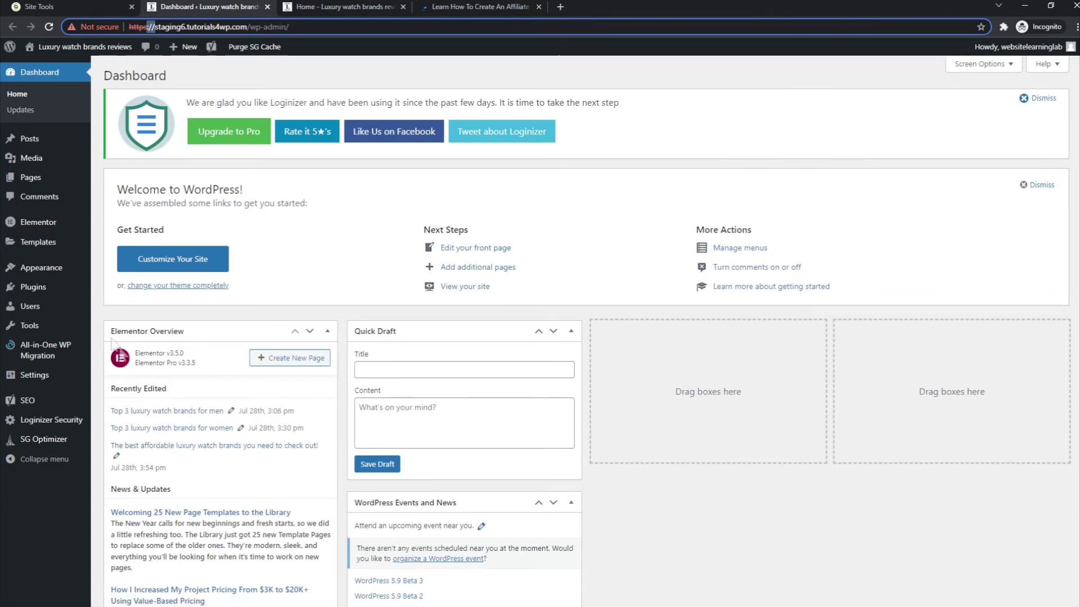
- From Pages, open Home's 'Edit with Elementor' link in a new tab and switch to it
left_click(53, 181)
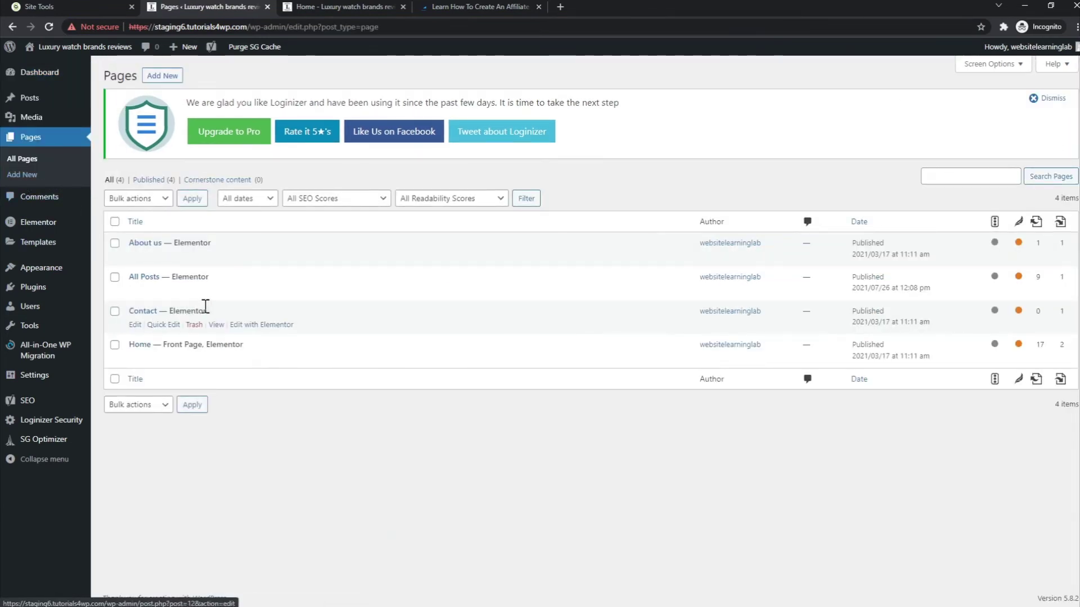
right_click(281, 358)
left_click(307, 363)
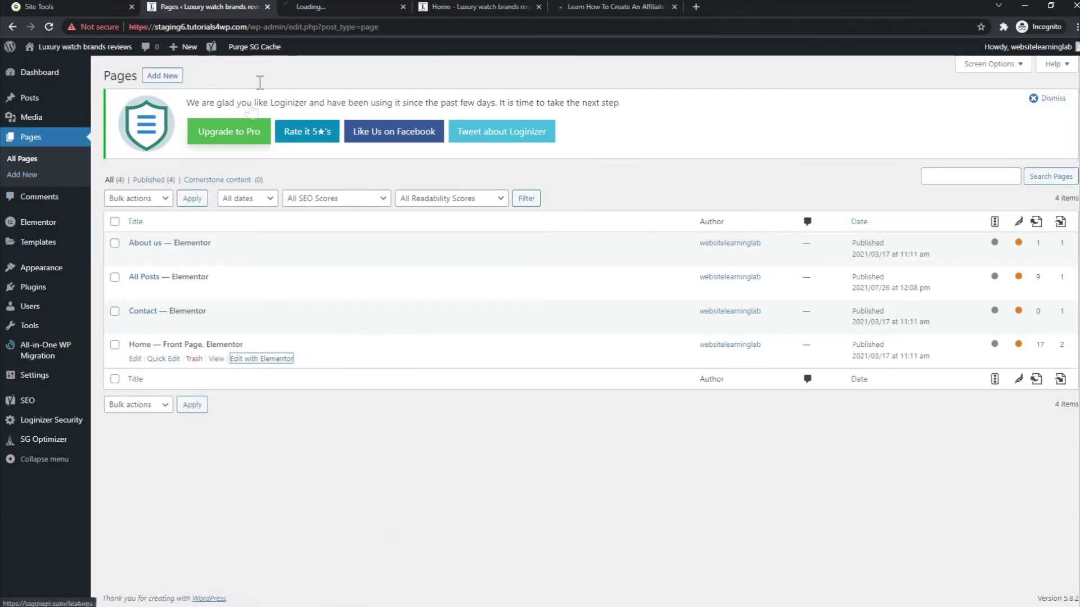
left_click(353, 9)
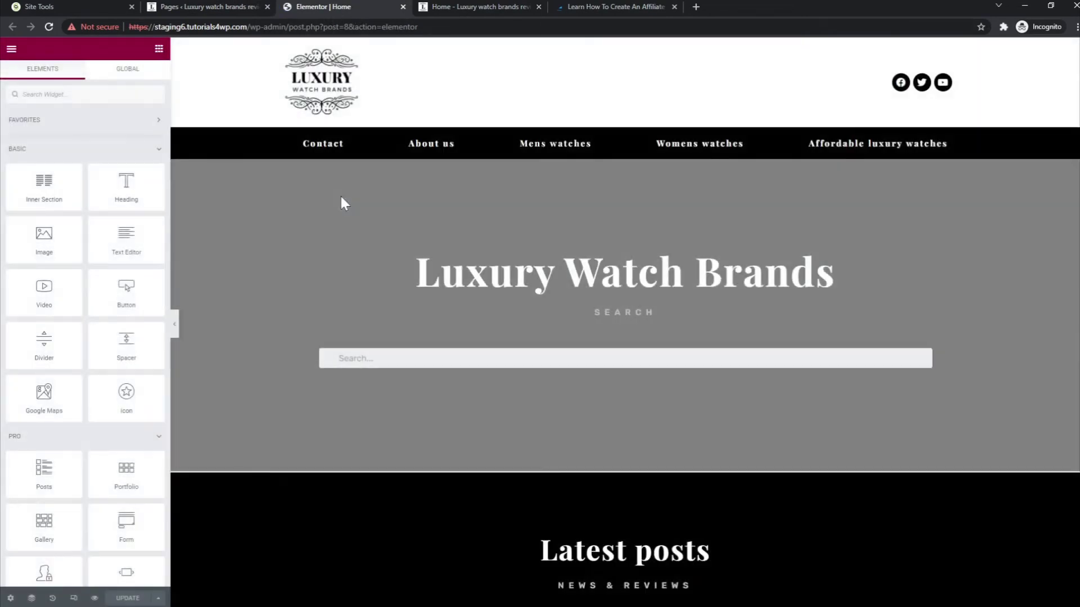
- Compare the staging homepage with the live site, then return to the Elementor editor
scroll(429, 253, "down", 12)
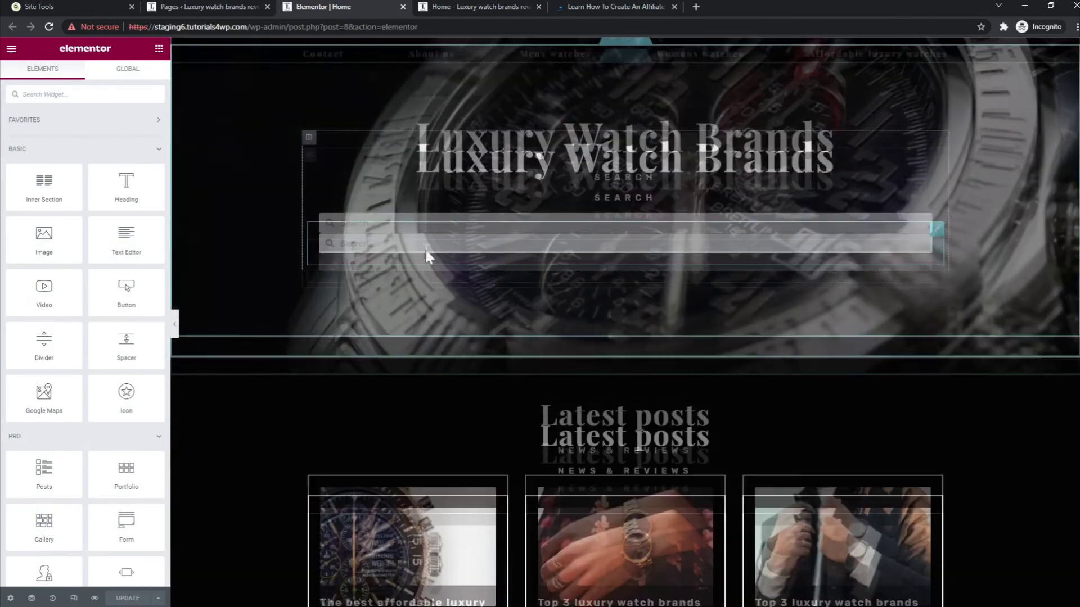
scroll(430, 251, "down", 15)
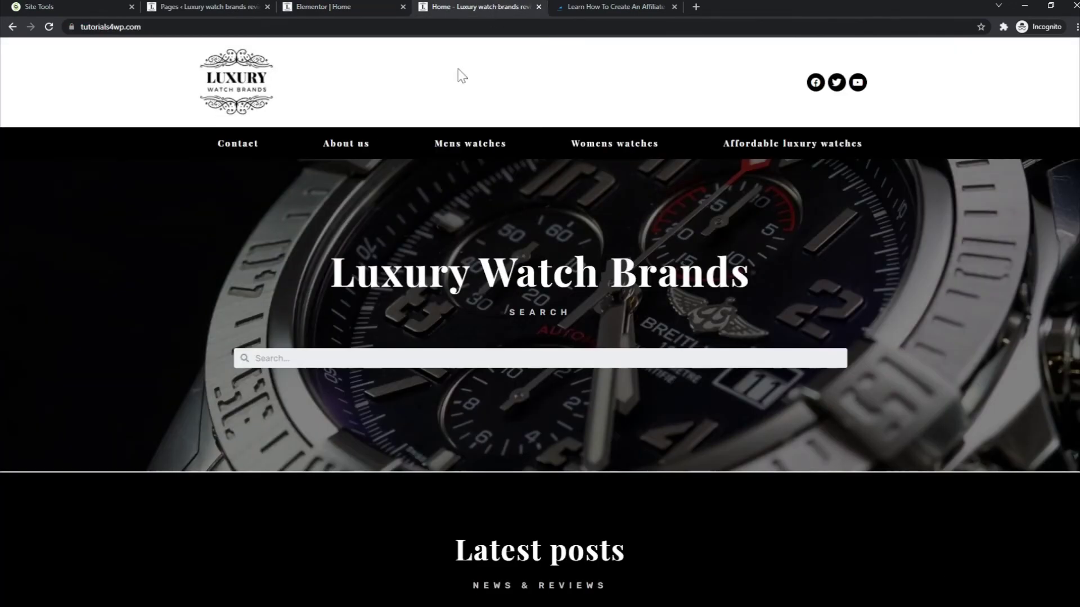
scroll(377, 202, "down", 7)
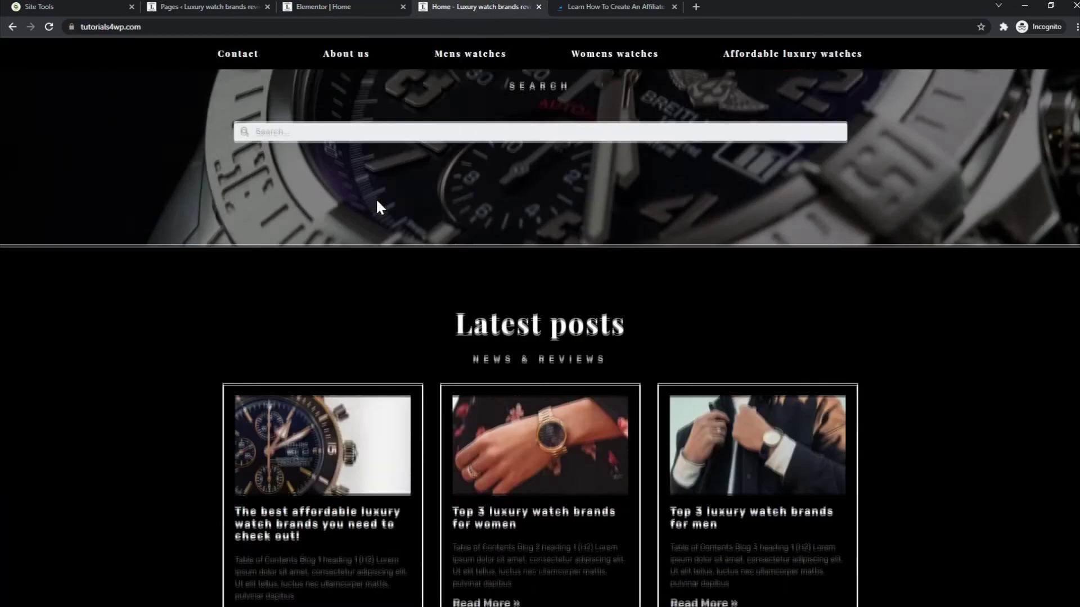
left_click_drag(167, 26, 151, 26)
key("ctrl+a")
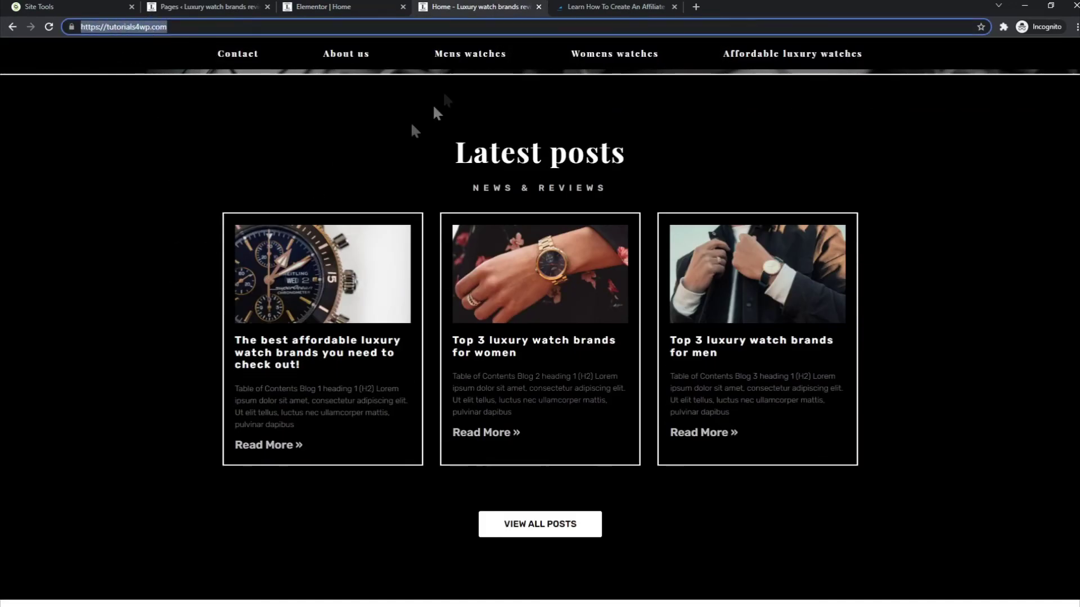
scroll(360, 84, "down", 6)
left_click(345, 7)
scroll(448, 285, "up", 10)
scroll(450, 286, "up", 7)
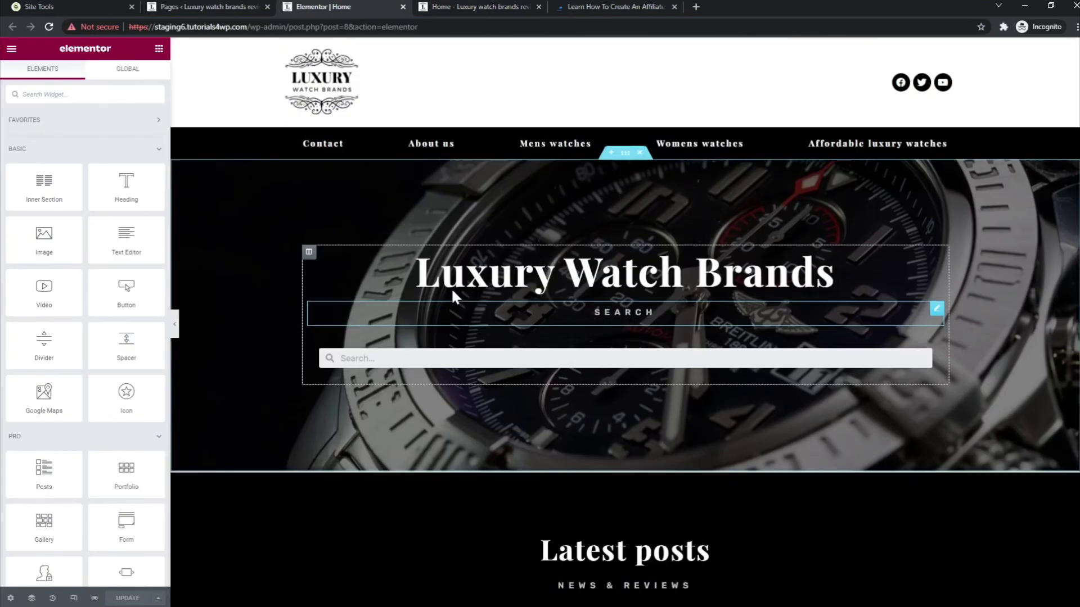
- Replace the Luxury Watch Brands heading with 'Fill another text for example'
left_click(575, 271)
key("ctrl+a")
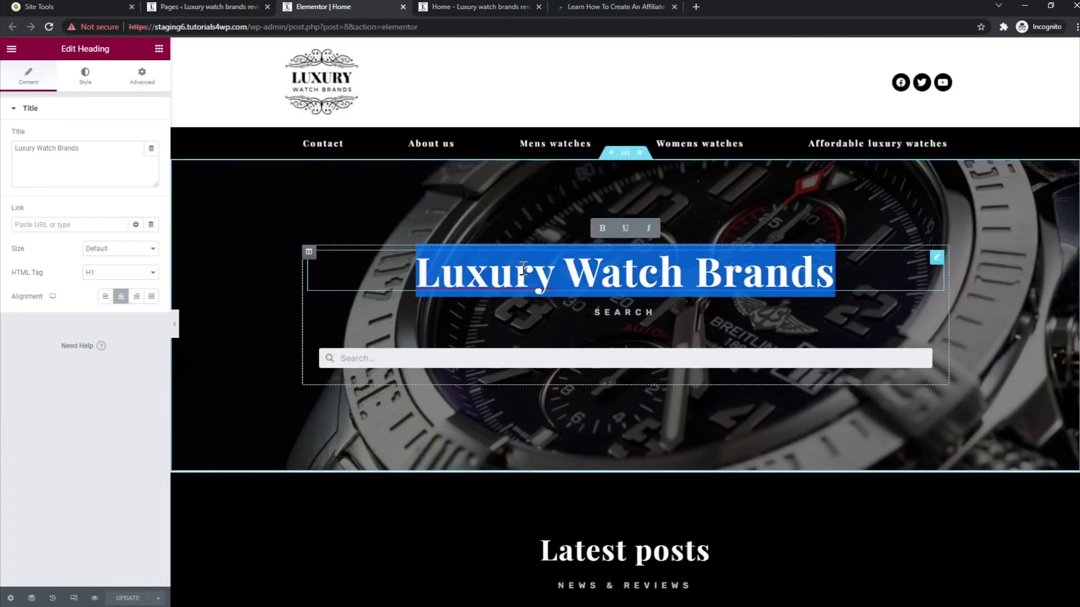
type("Fill anothert")
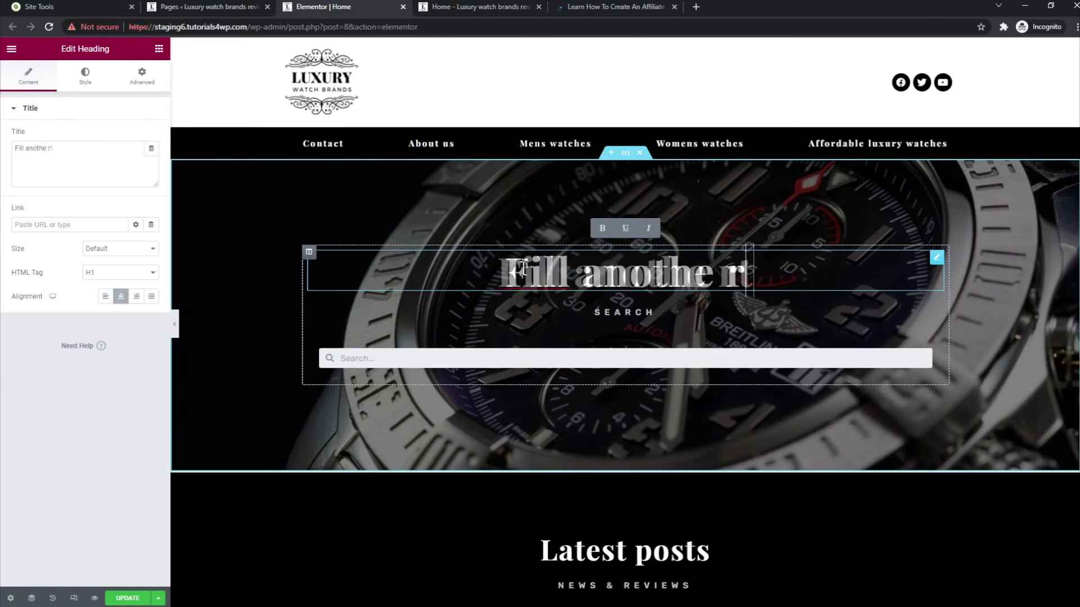
key("BackSpace")
type("text for")
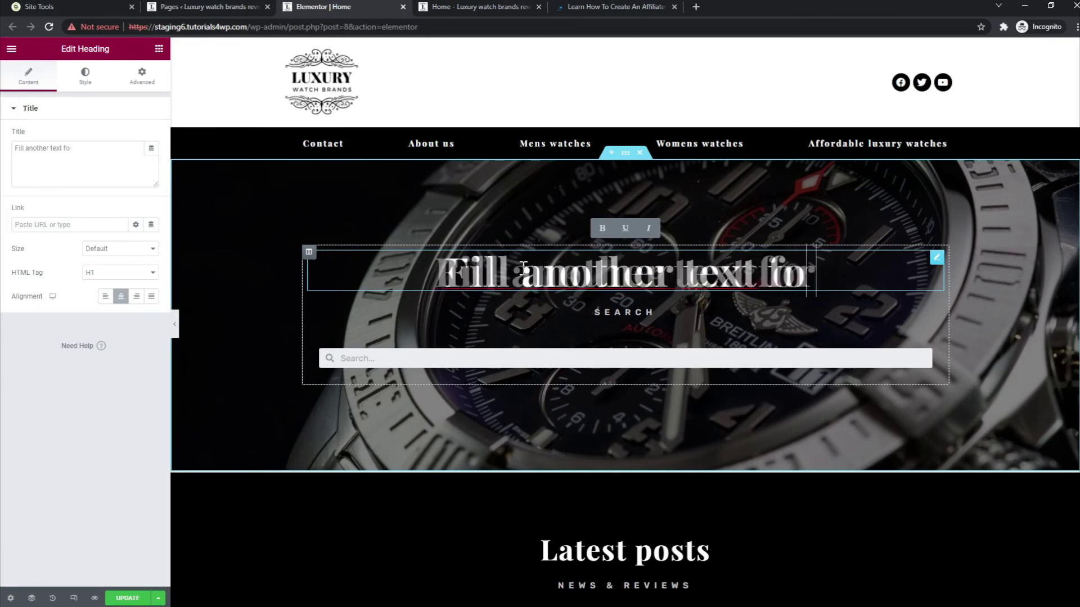
type(" examplew")
key("BackSpace")
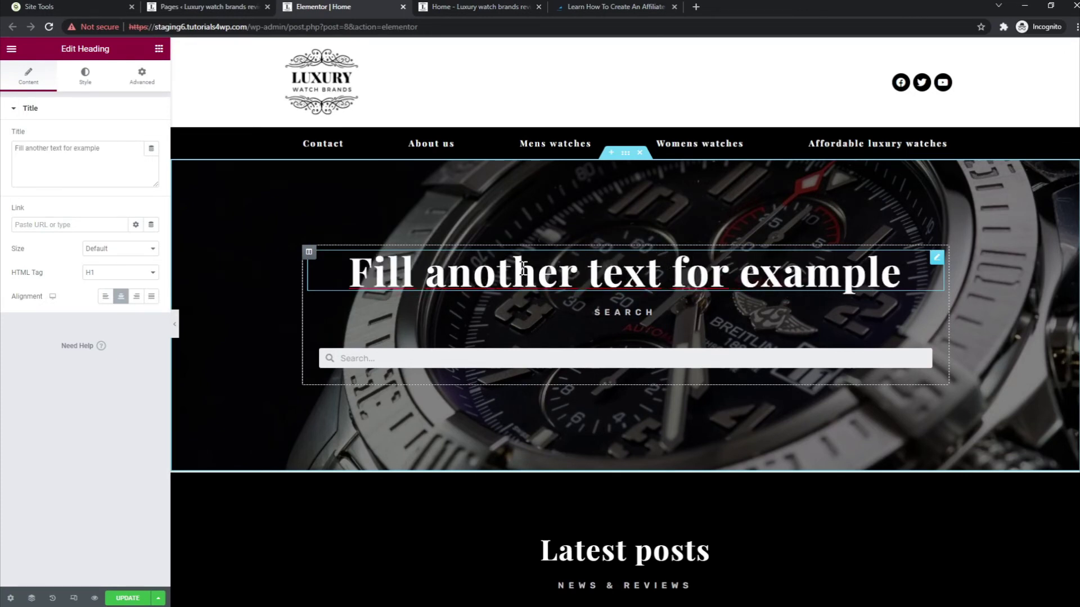
scroll(625, 371, "down", 8)
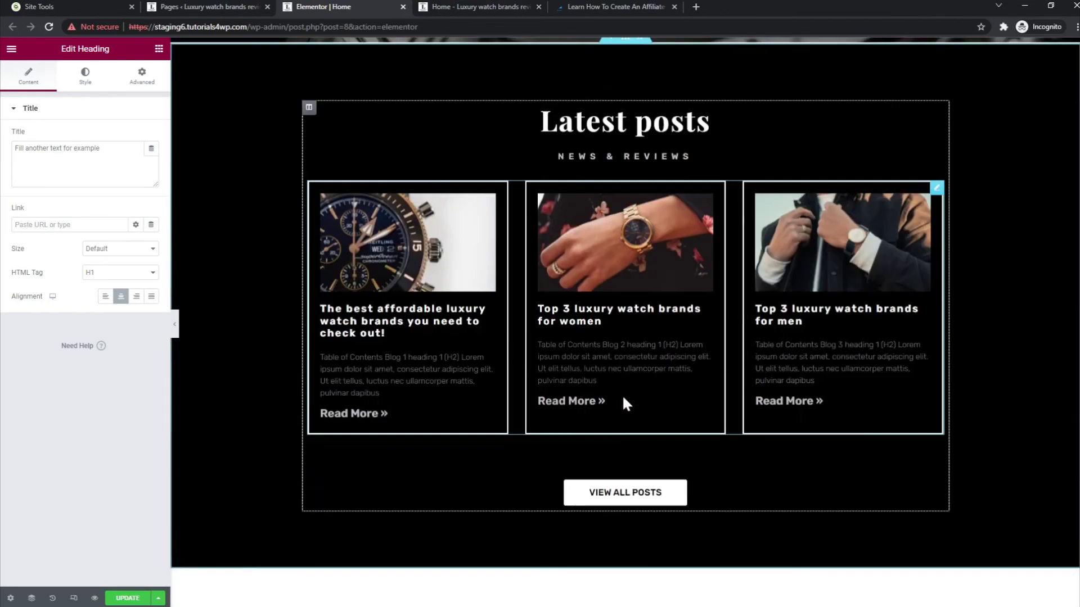
scroll(309, 343, "up", 5)
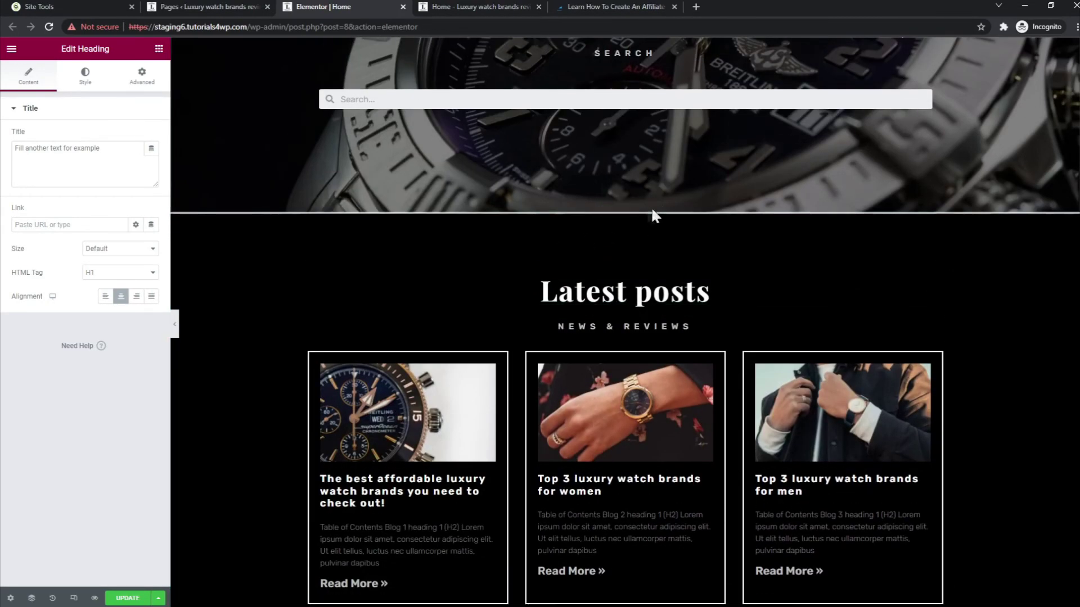
- Remove the Latest posts section, save with UPDATE, and return to Site Tools
left_click(640, 207)
scroll(495, 394, "down", 8)
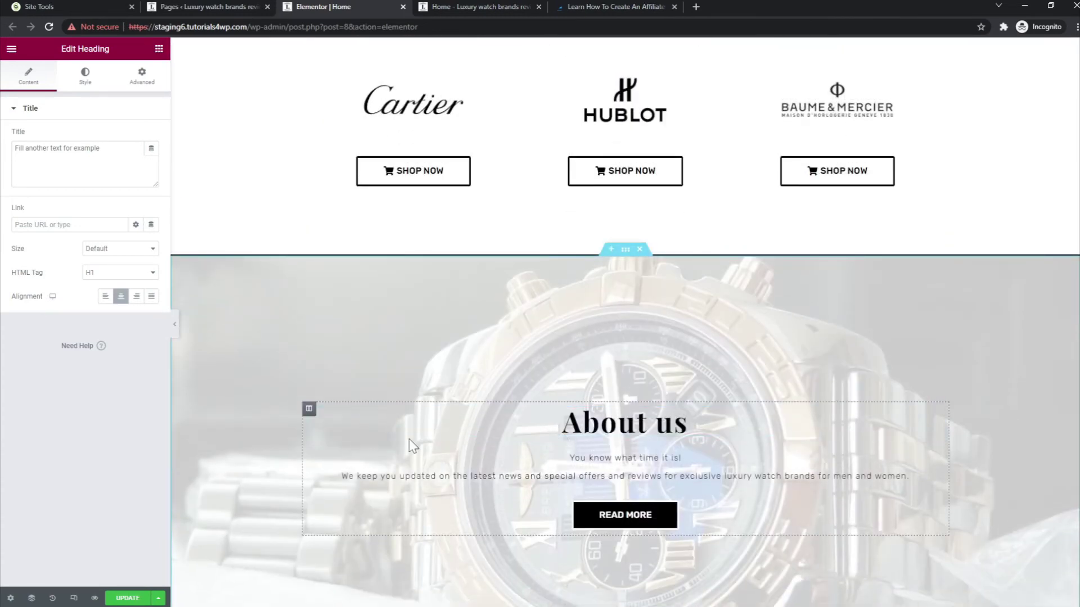
left_click(138, 598)
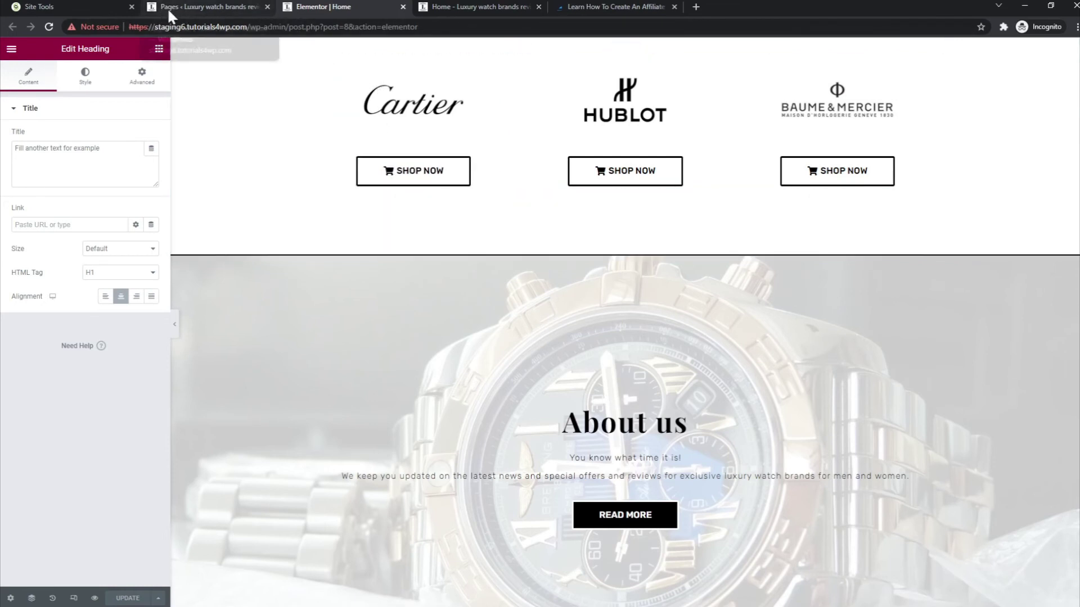
scroll(563, 452, "up", 3)
scroll(560, 452, "up", 5)
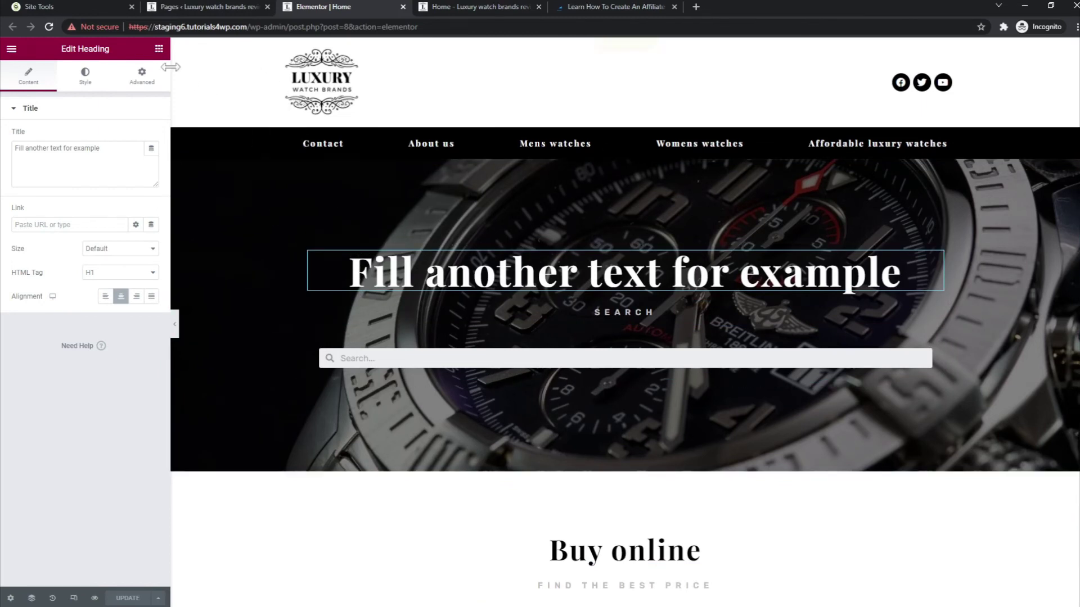
left_click(101, 8)
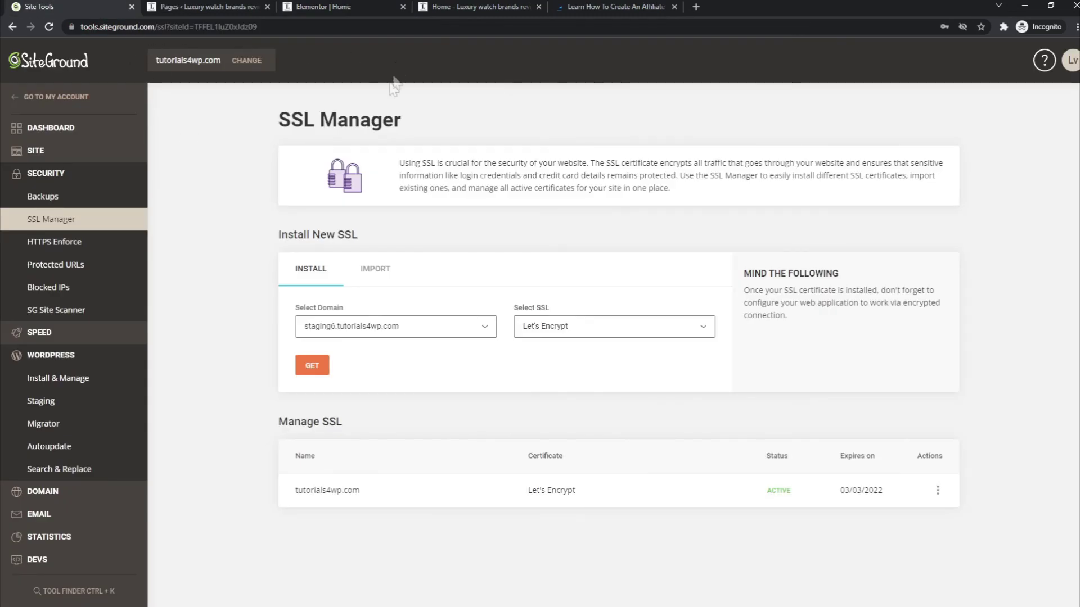
- Go to WordPress > Staging and show the Staging website copy's actions
left_click(34, 404)
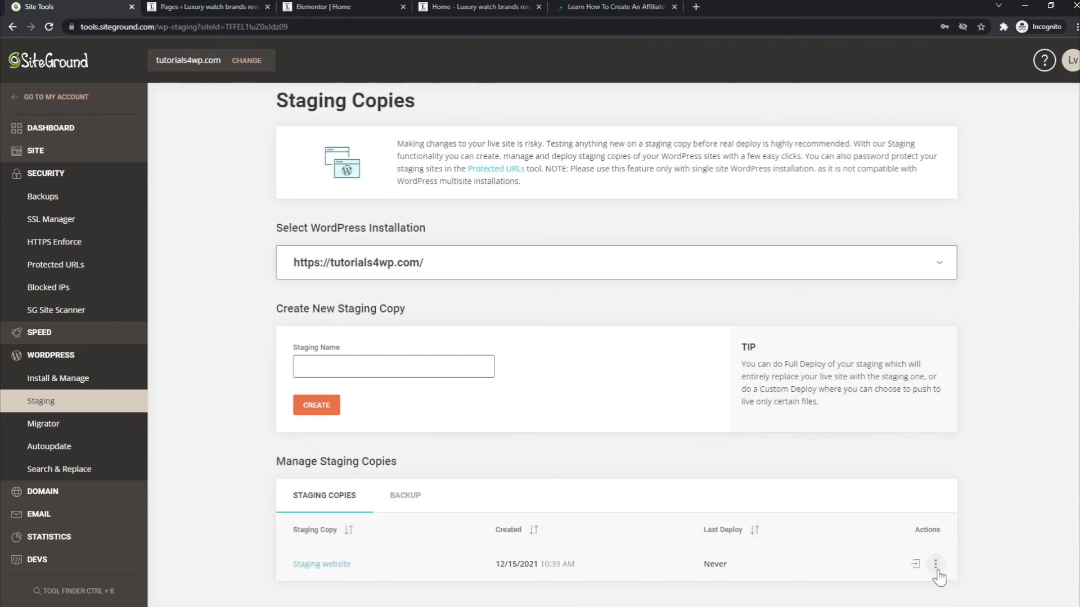
left_click(936, 564)
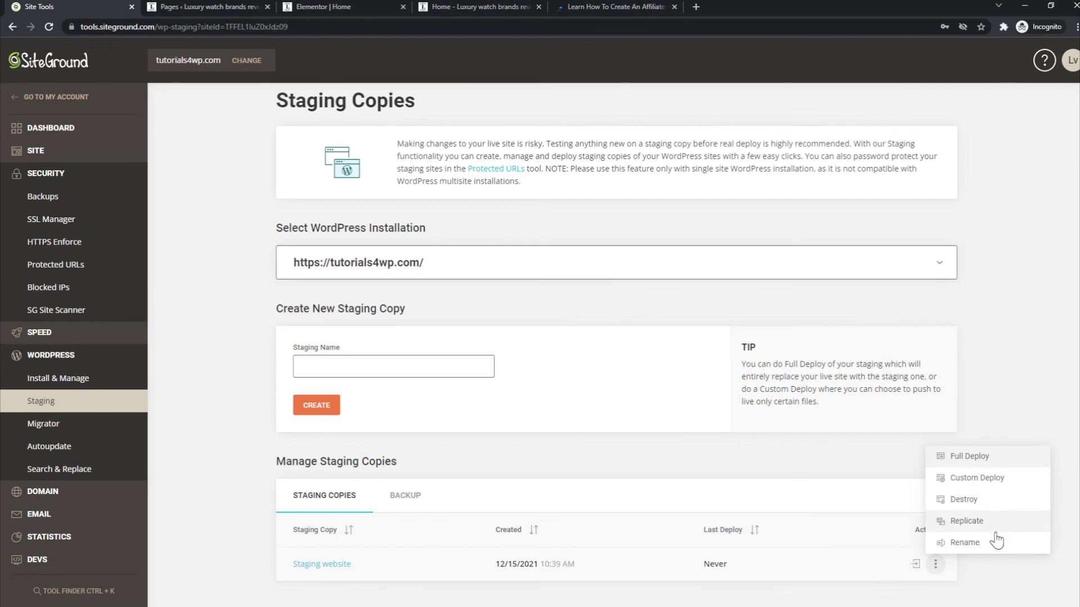
- Destroy the Staging website copy and confirm the permanent deletion
left_click(992, 506)
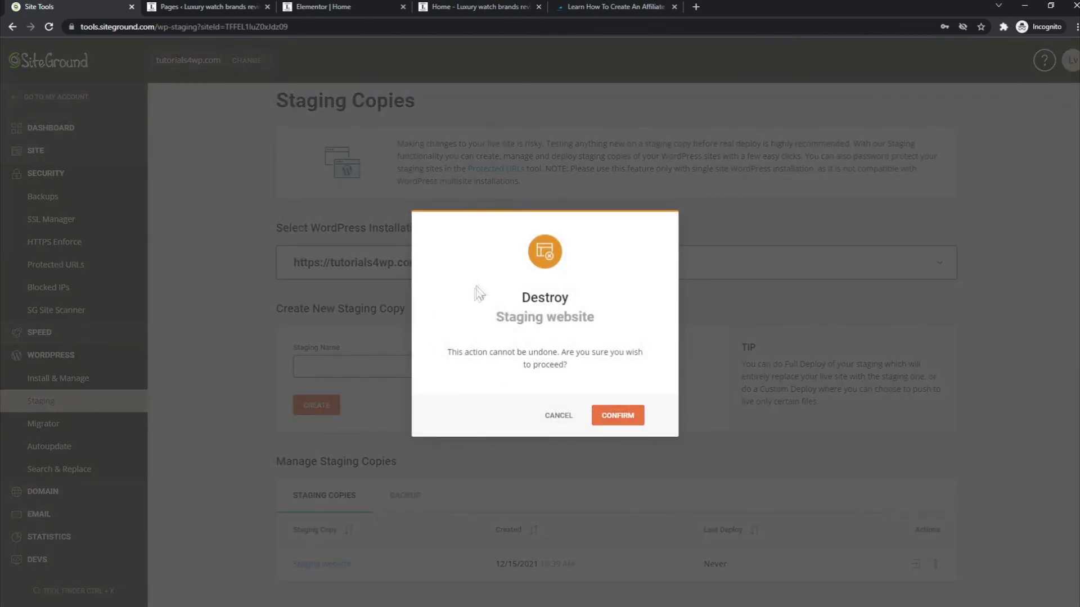
left_click(619, 423)
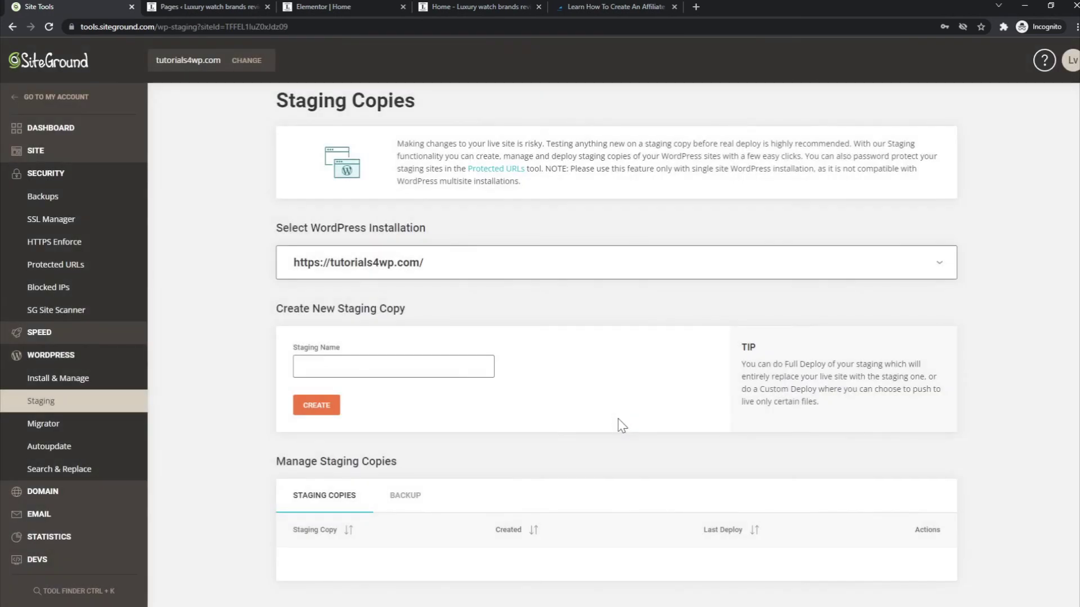